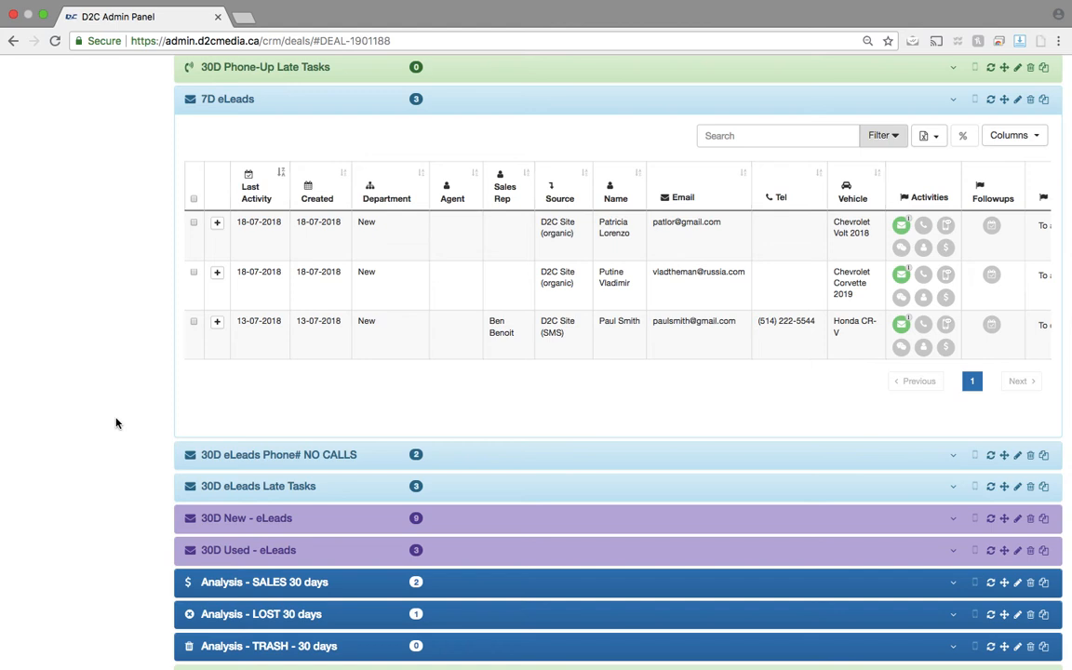
scroll(134, 466, "down", 1)
scroll(134, 466, "up", 1)
scroll(134, 466, "up", 1)
scroll(134, 466, "down", 1)
scroll(134, 466, "up", 1)
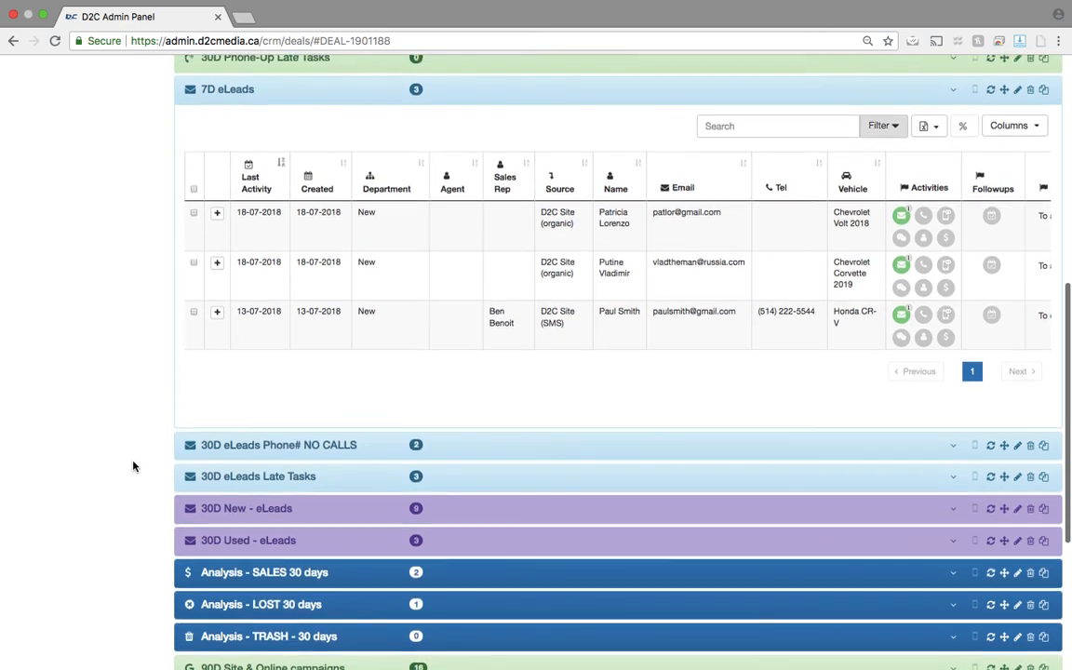
scroll(135, 466, "up", 1)
scroll(141, 429, "down", 1)
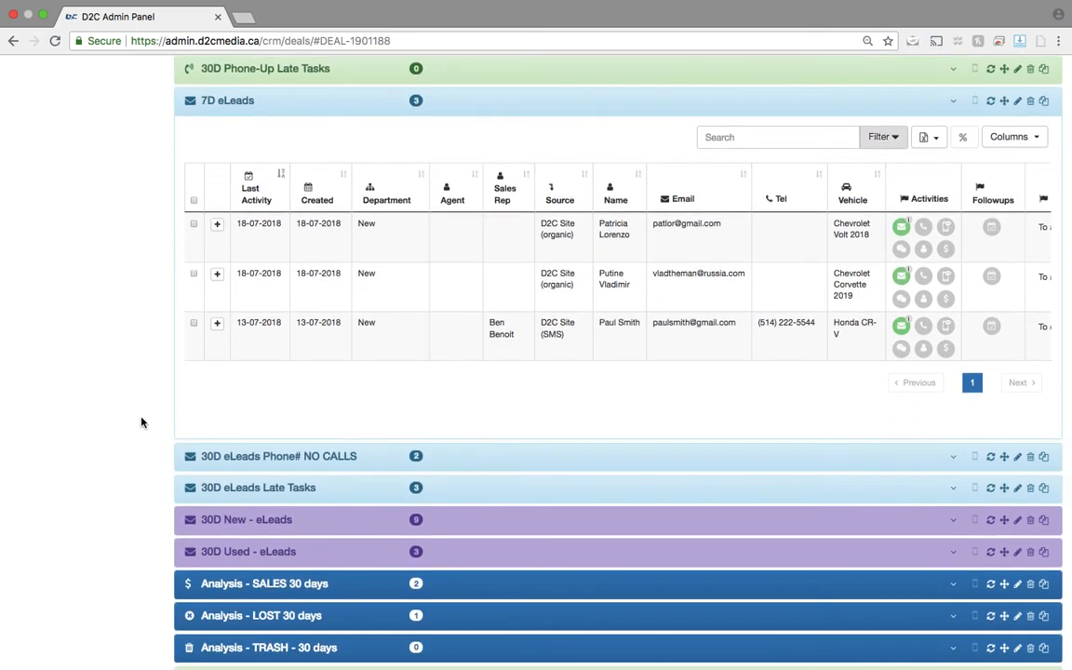
scroll(141, 422, "down", 1)
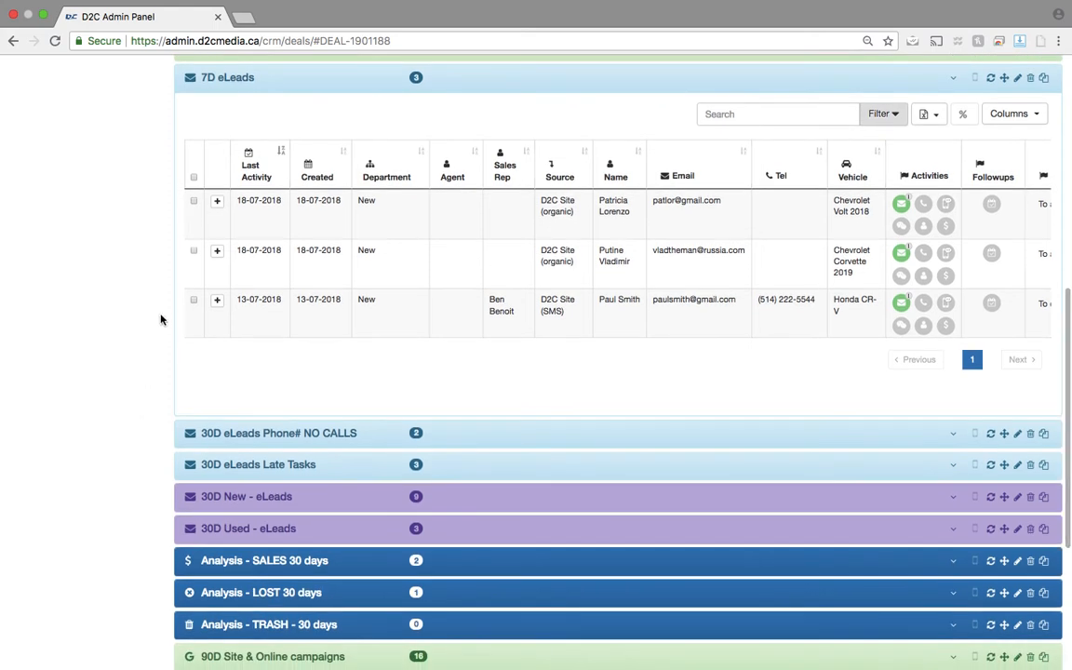
scroll(300, 382, "down", 1)
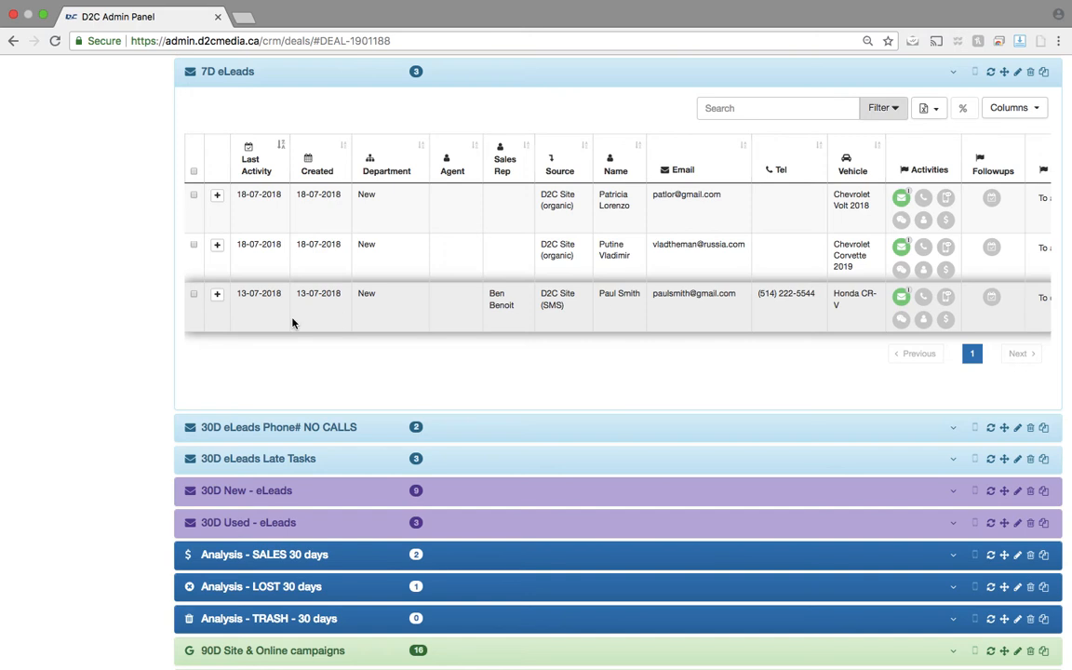
Expand the Honda CR-V lead from 13-07-2018 in the 7D eLeads list and start an email to that customer.
left_click(216, 294)
left_click(546, 419)
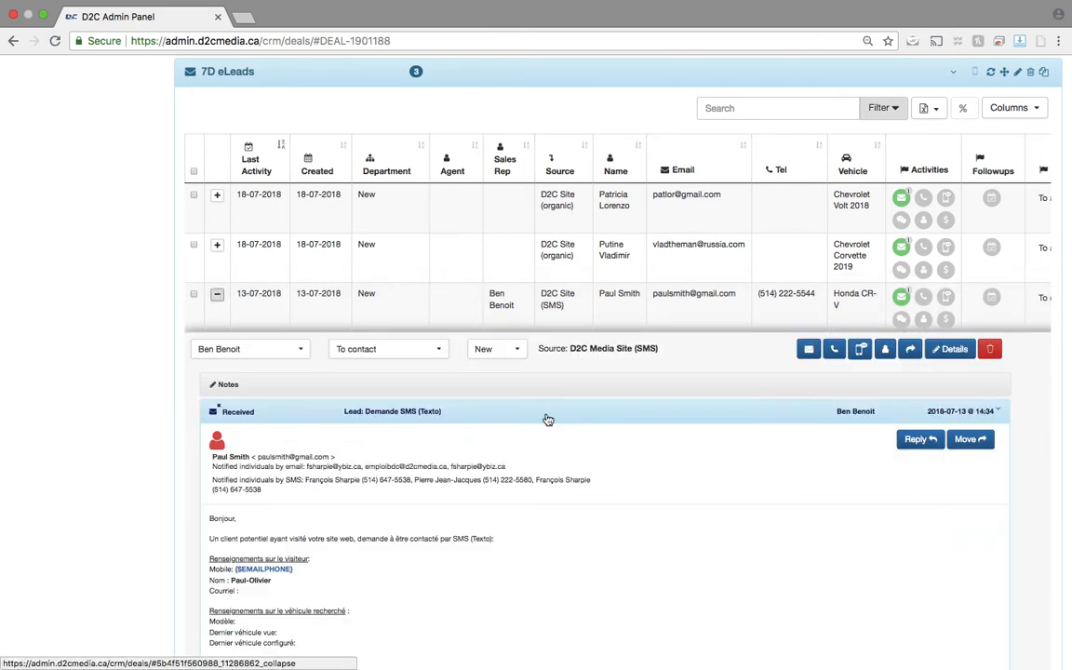
left_click(809, 350)
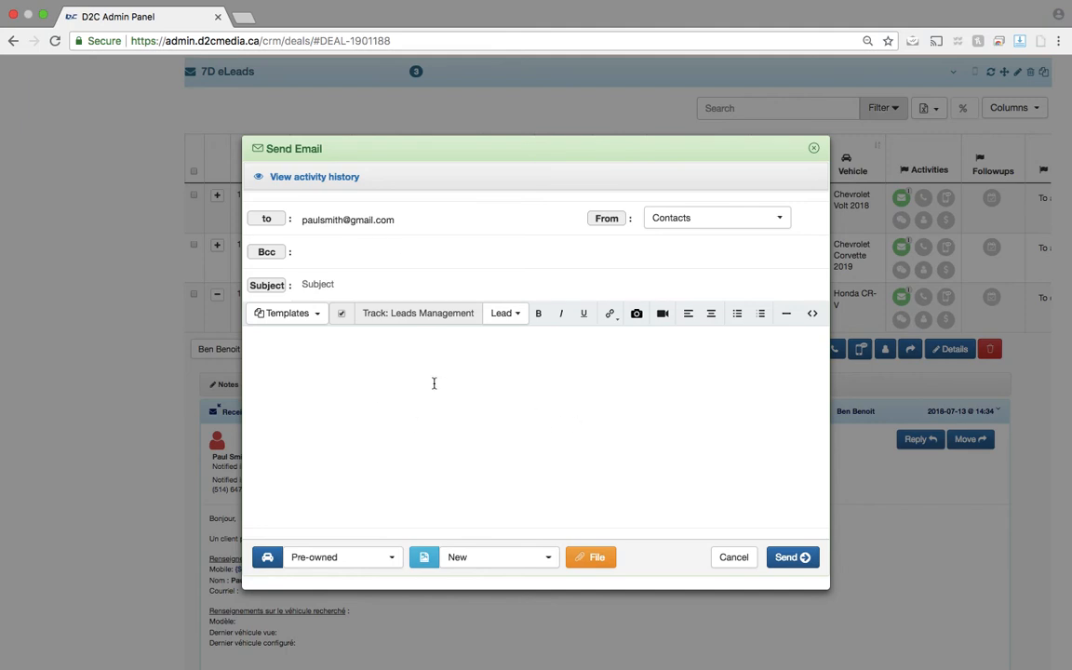
Start a new English email template titled with the author's first name plus "Test First Response", in the New Vehicles category.
left_click(313, 314)
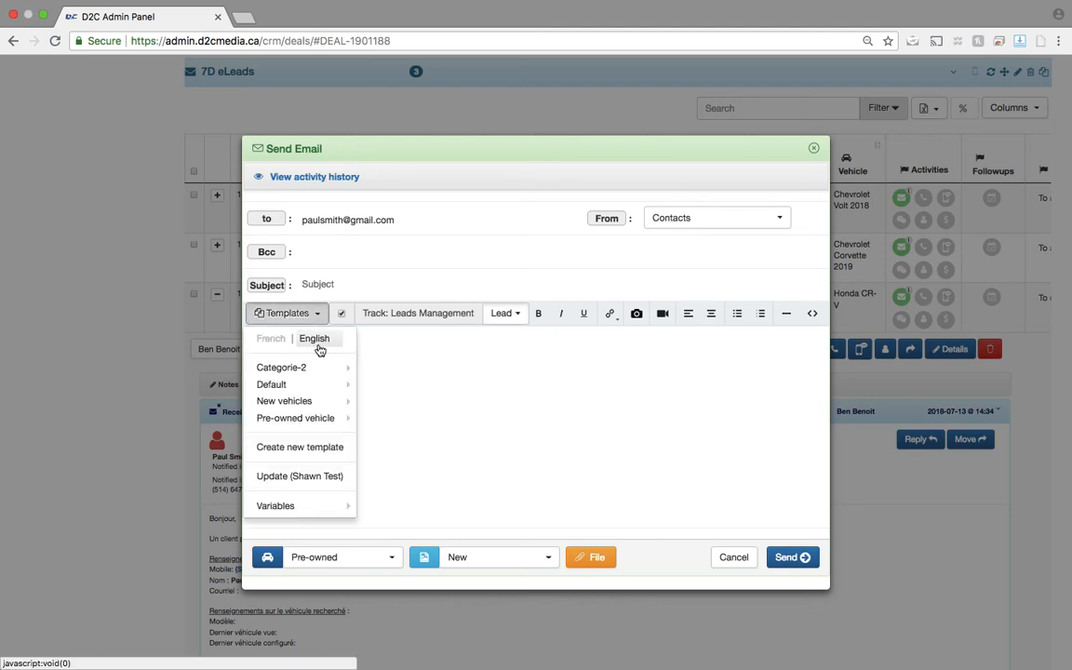
mouse_move(333, 402)
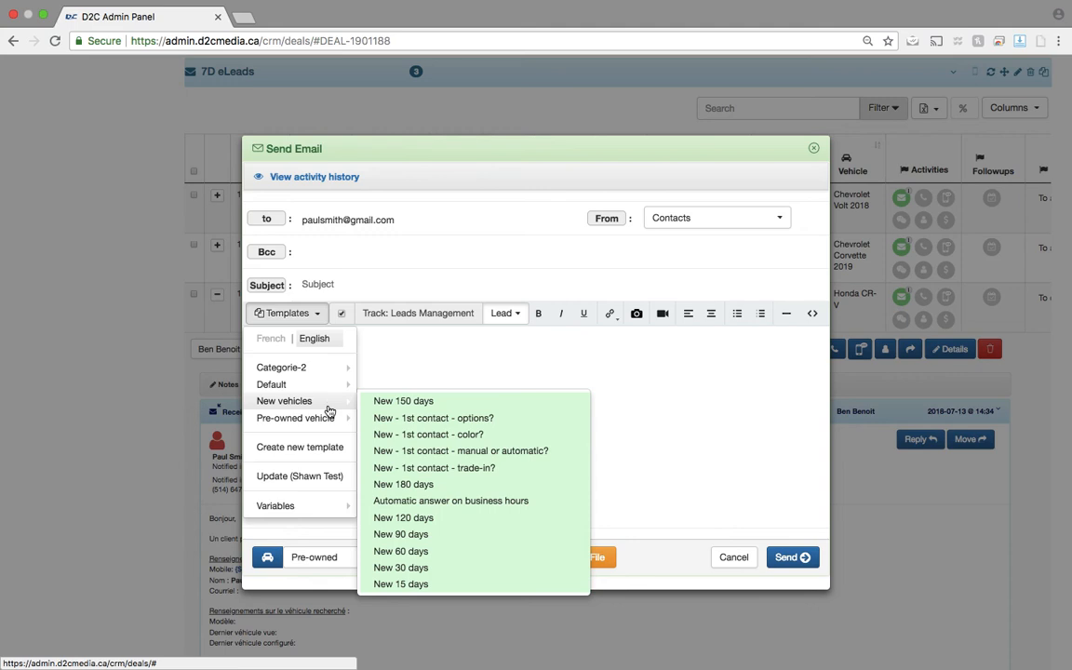
mouse_move(330, 372)
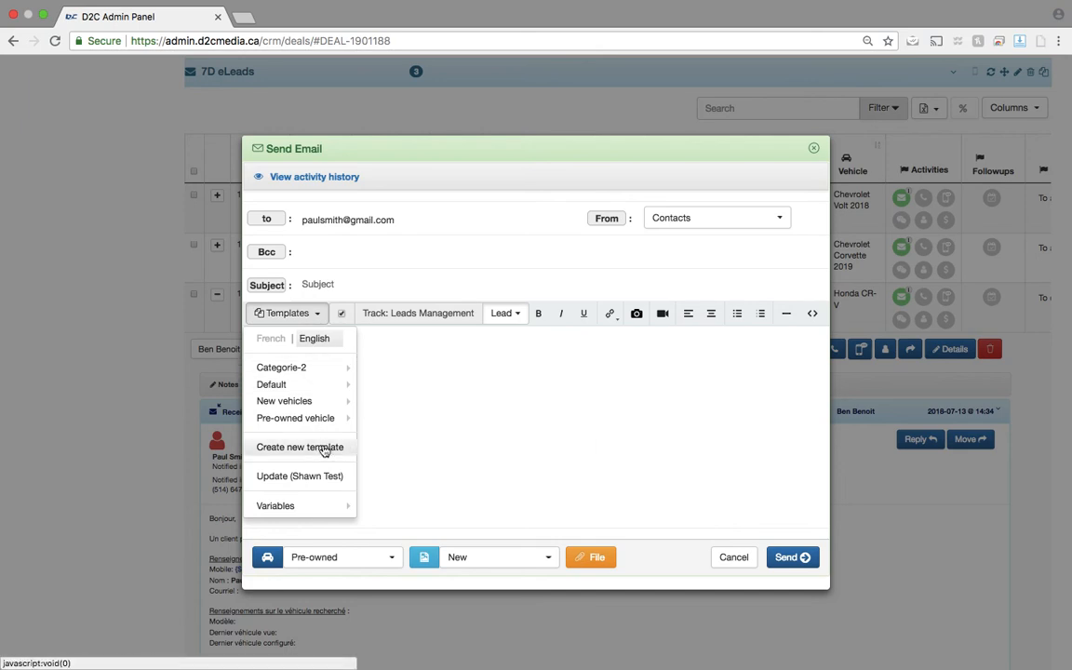
left_click(324, 447)
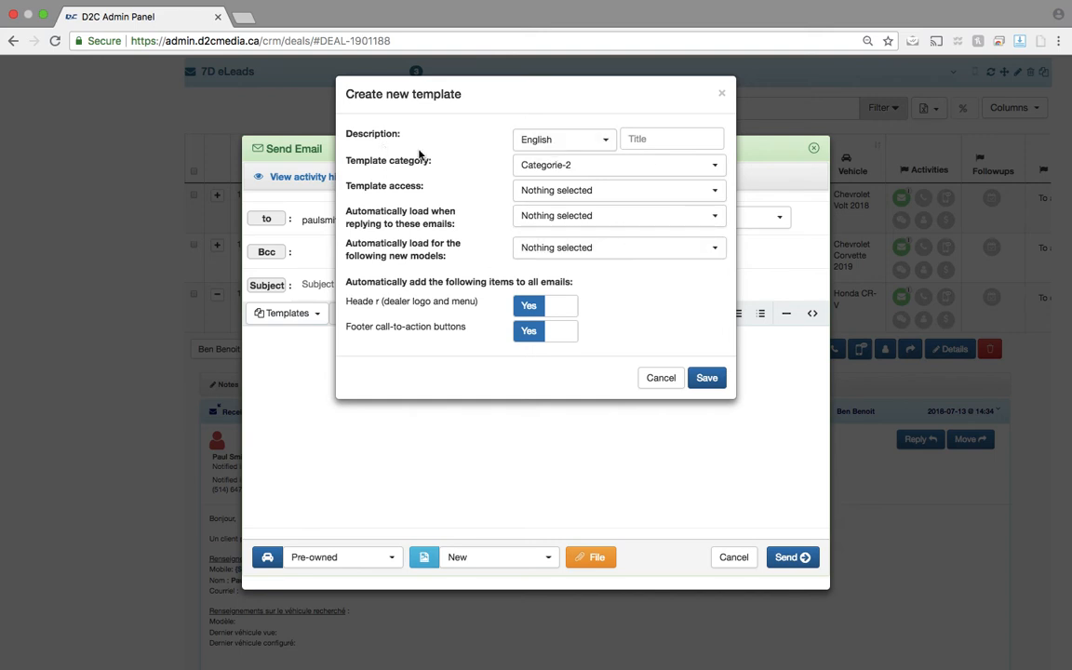
left_click(684, 141)
type("Shawn")
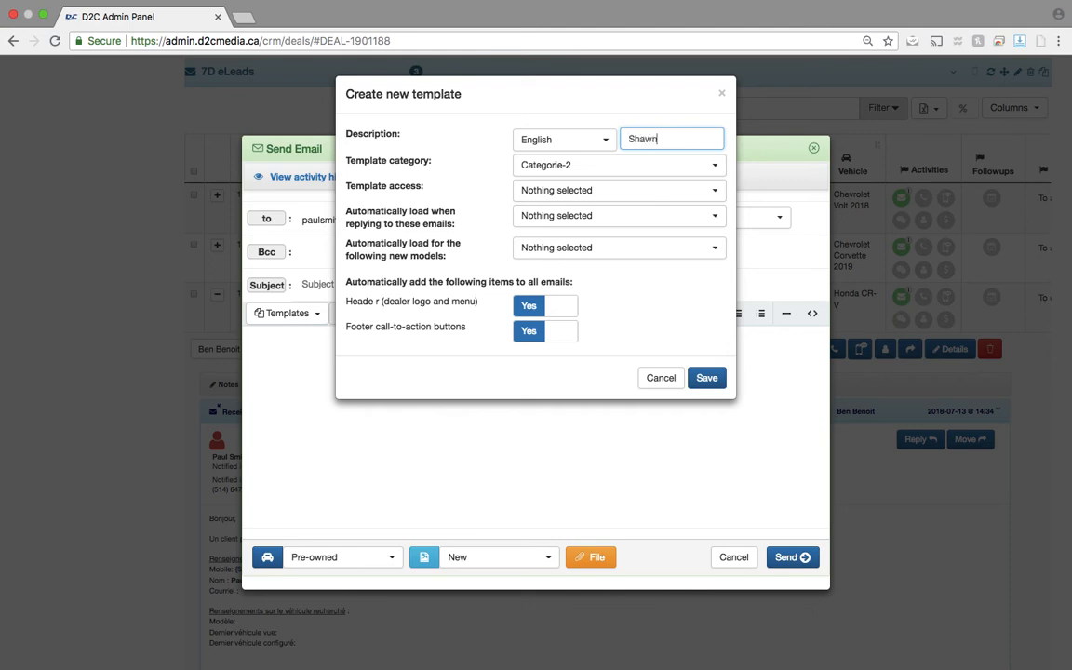
type(" Test First Response")
left_click(691, 164)
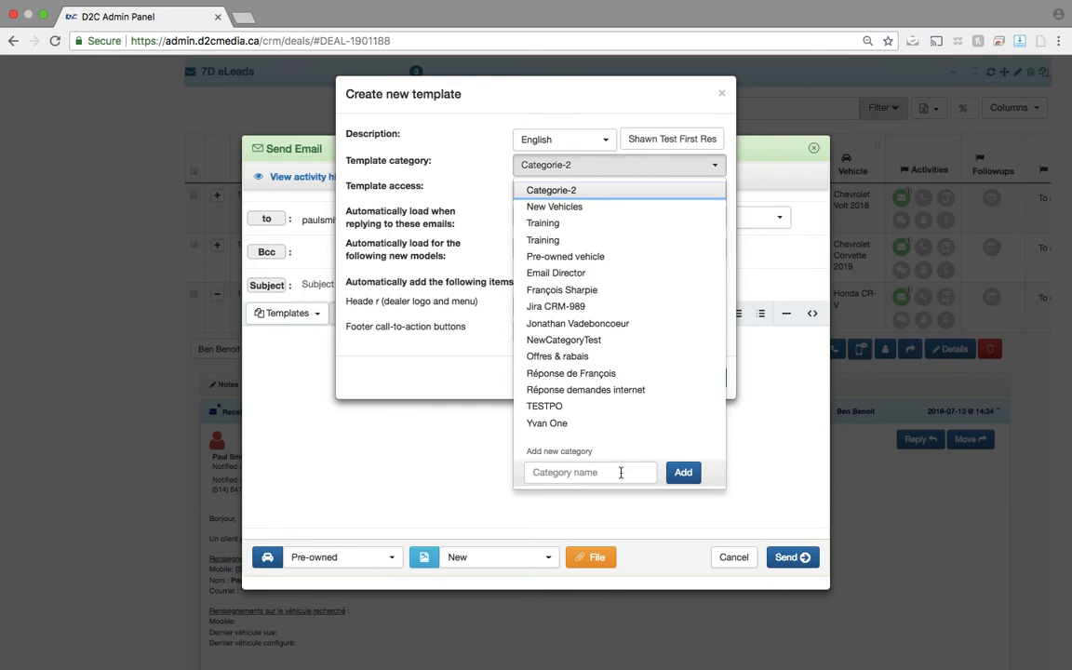
left_click(595, 207)
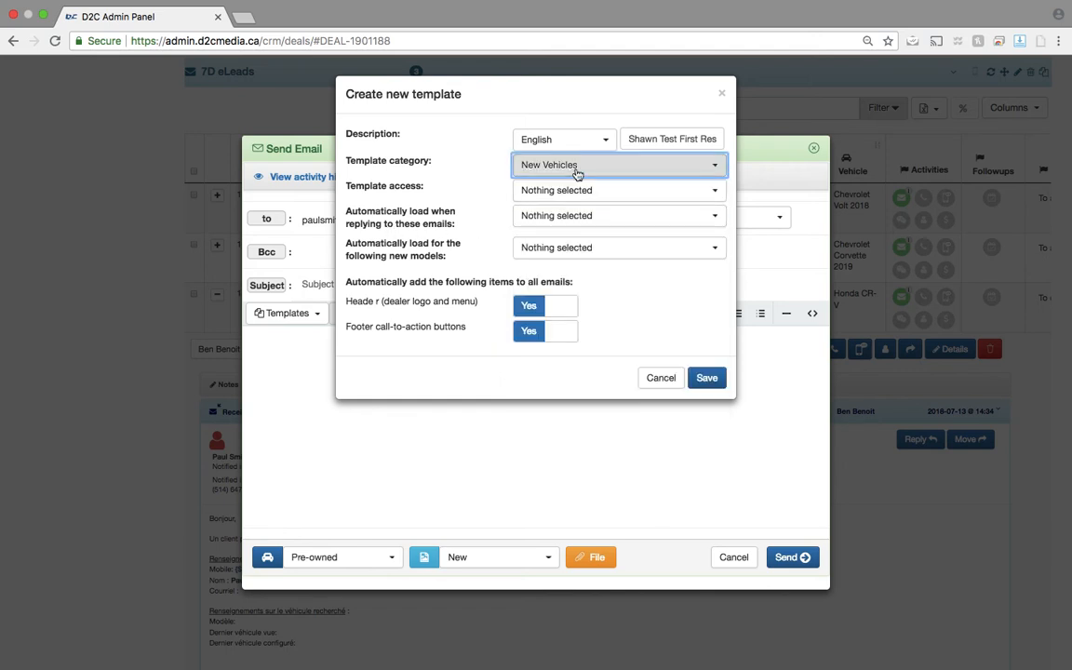
Examine the list of people who can be given access to the new template.
left_click(587, 195)
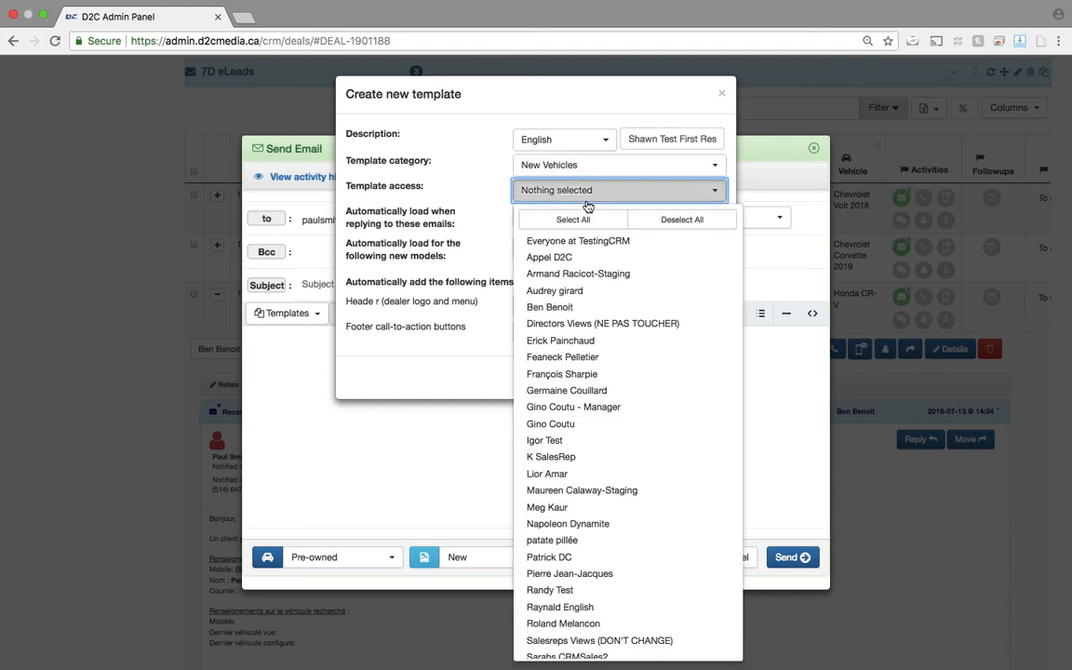
left_click(445, 206)
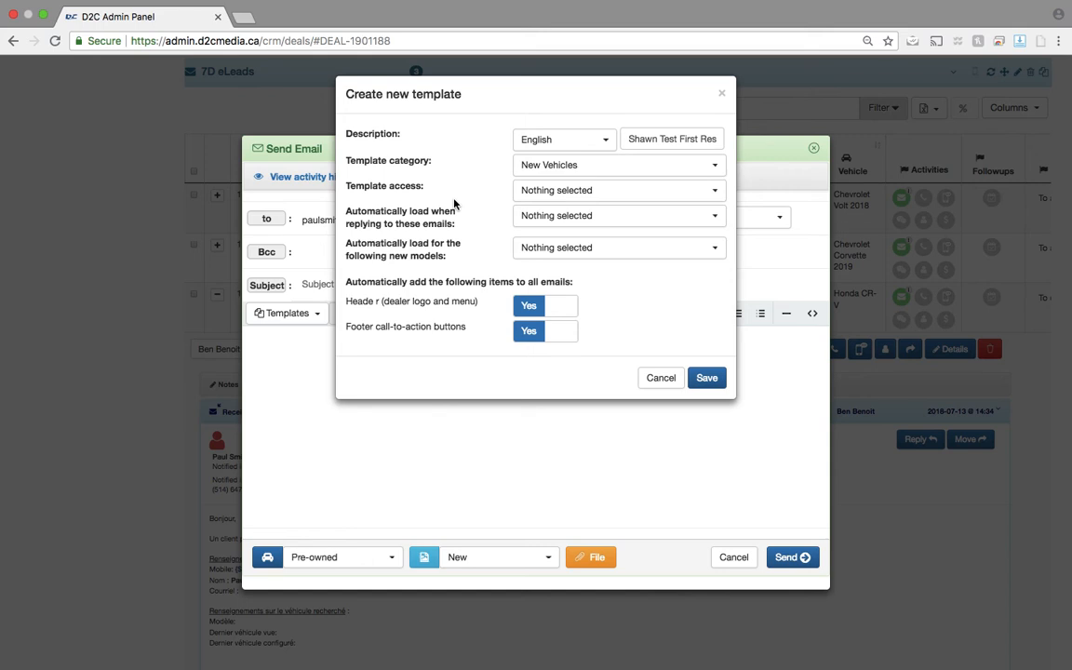
left_click(655, 190)
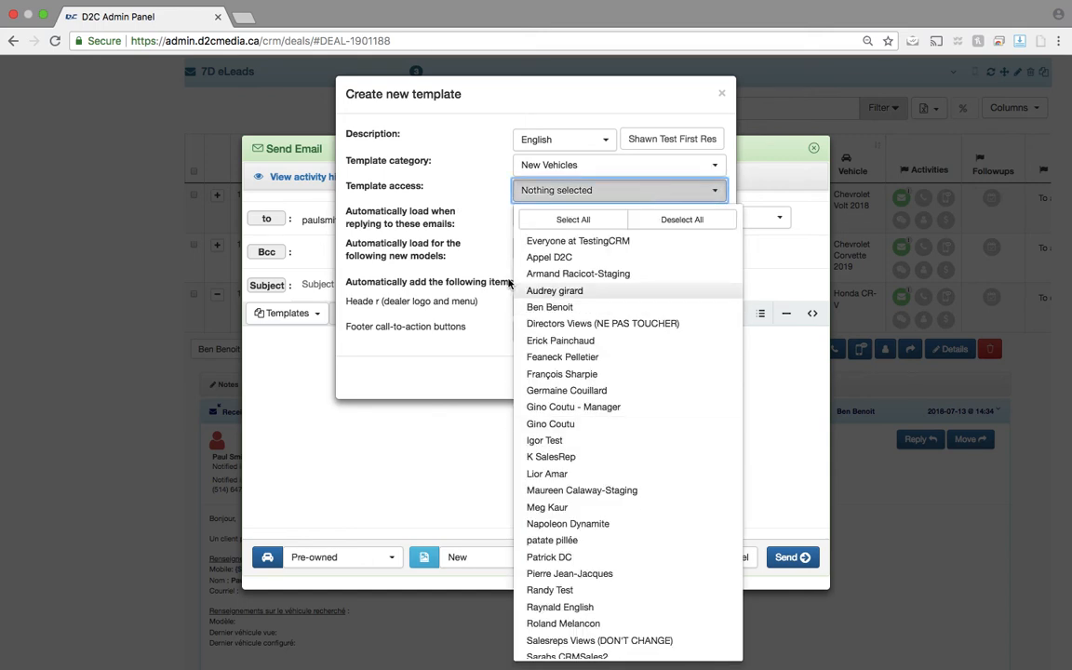
left_click(443, 219)
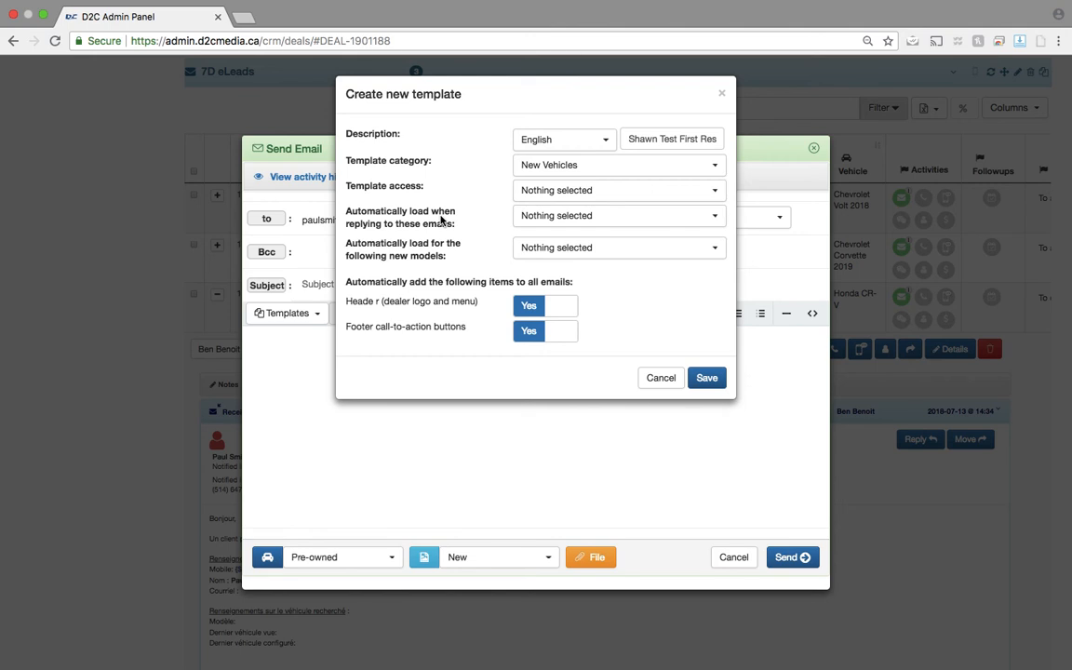
Examine which email types and which new vehicle models the template can be loaded for automatically.
left_click(599, 223)
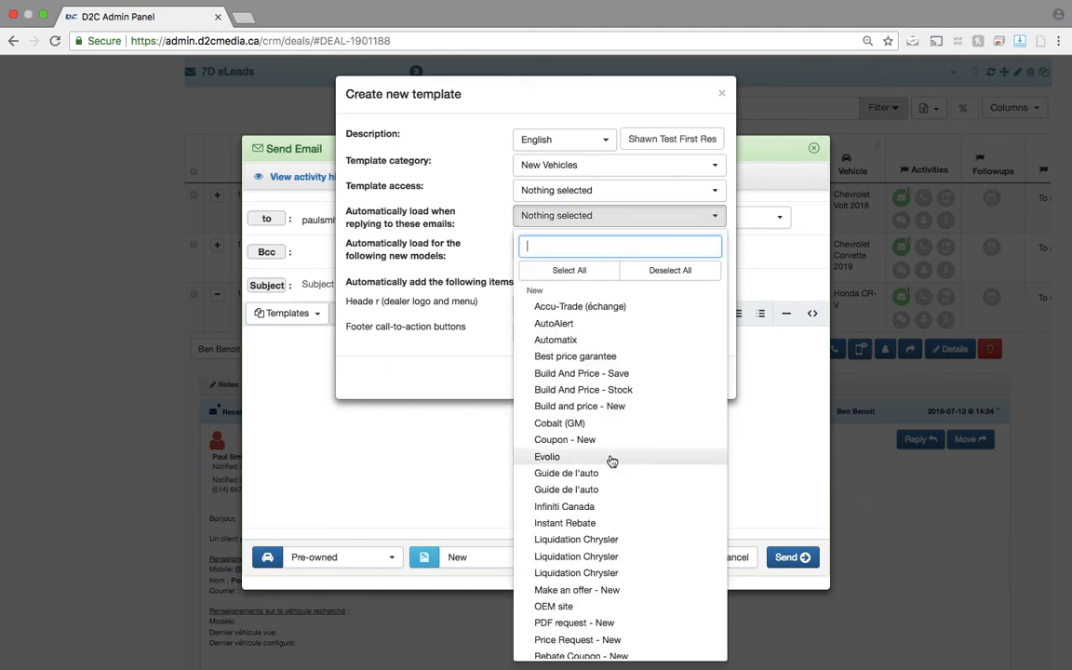
scroll(612, 510, "down", 5)
scroll(615, 457, "down", 3)
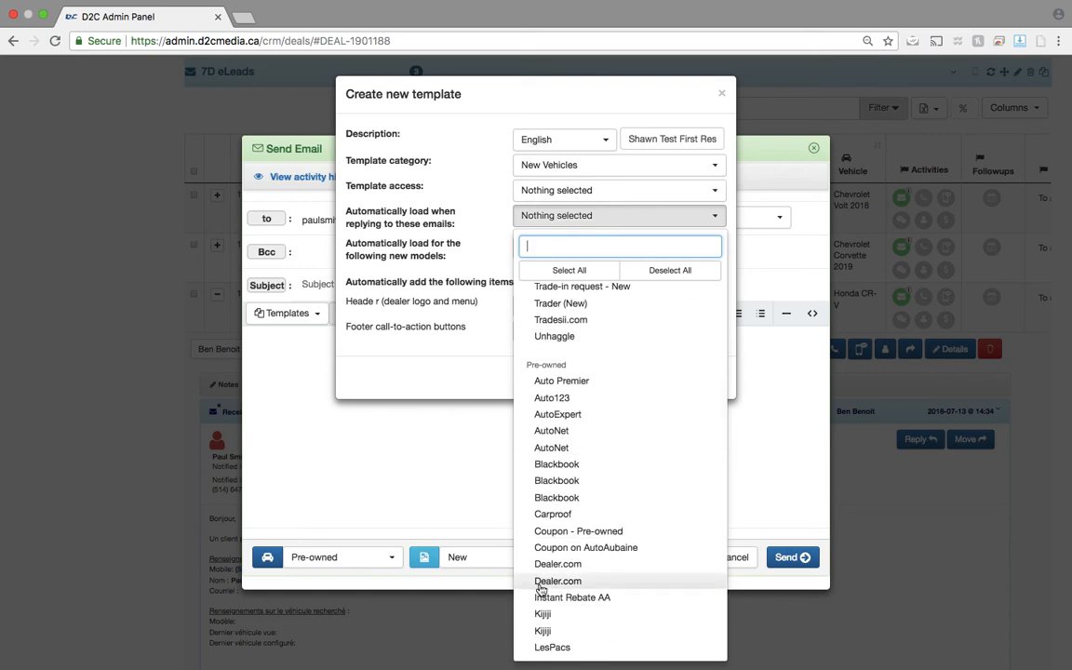
left_click(440, 464)
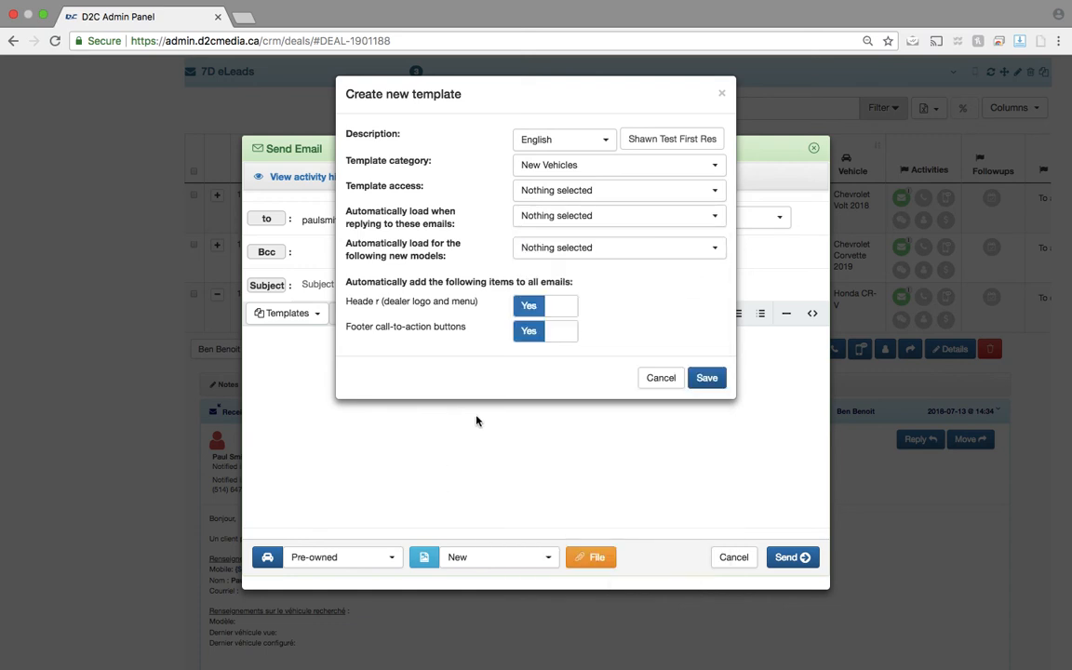
left_click(642, 259)
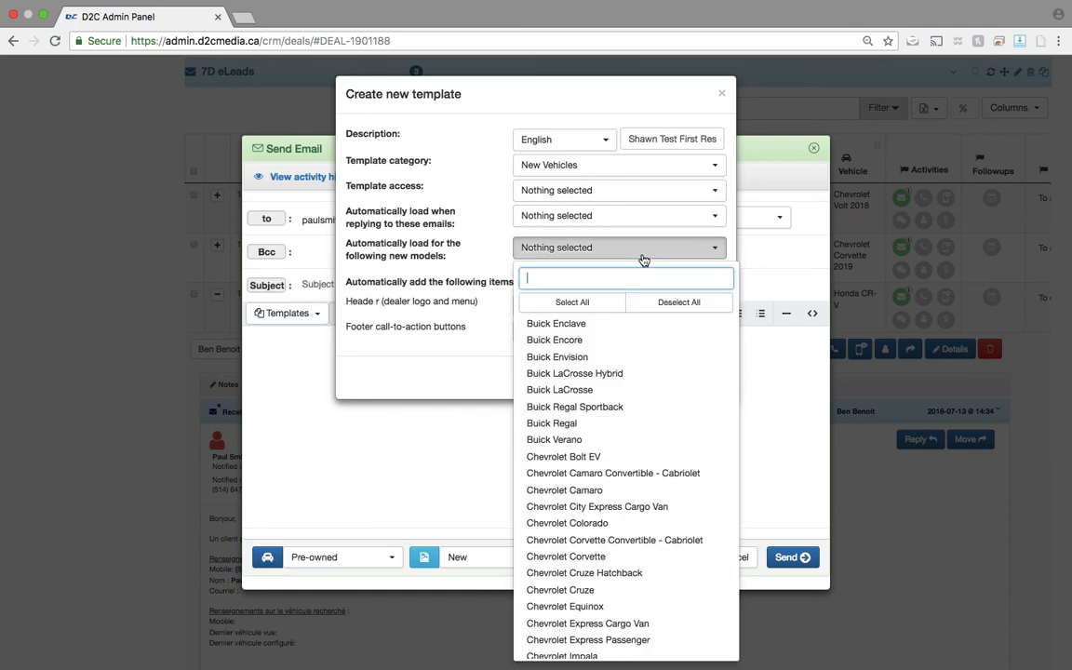
left_click(553, 249)
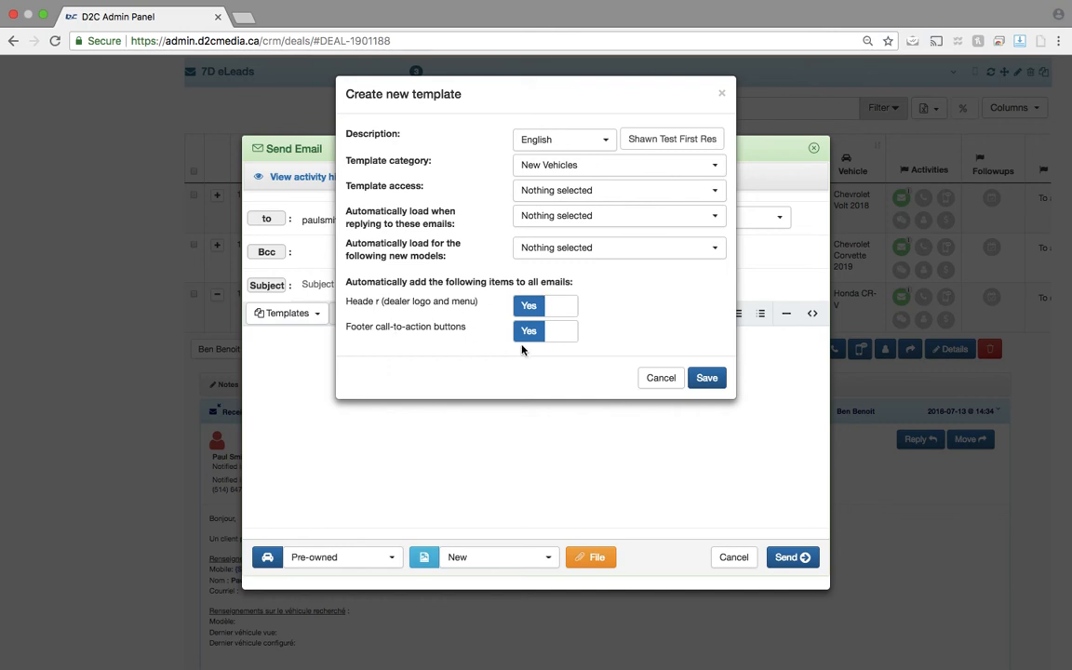
Switch the footer call-to-action buttons and the dealer header off and back to Yes, and save the new template.
left_click(555, 335)
left_click(556, 335)
left_click(562, 308)
left_click(562, 307)
left_click(709, 380)
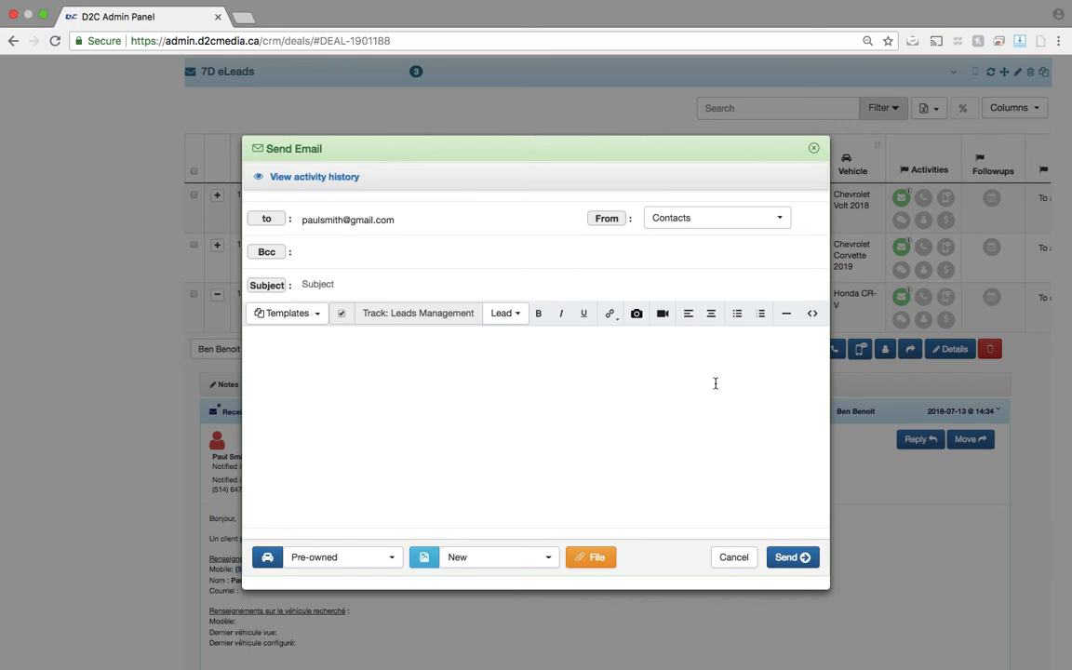
Look through the email body and delete the paragraphs between the greeting and "Best regards!".
scroll(715, 383, "down", 5)
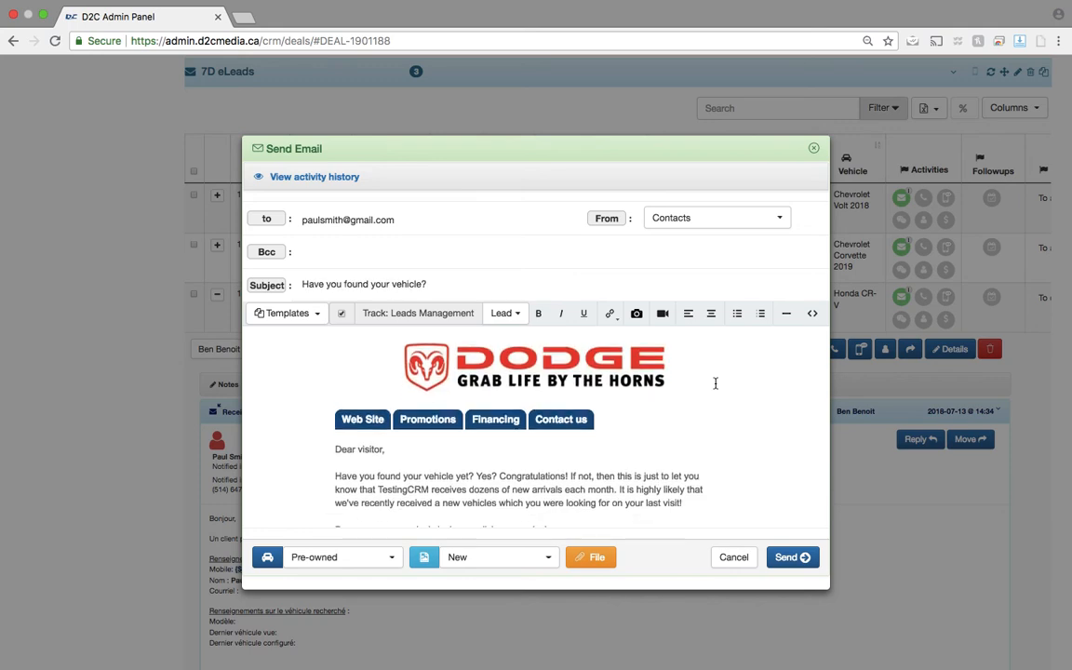
scroll(710, 406, "down", 5)
scroll(711, 407, "up", 7)
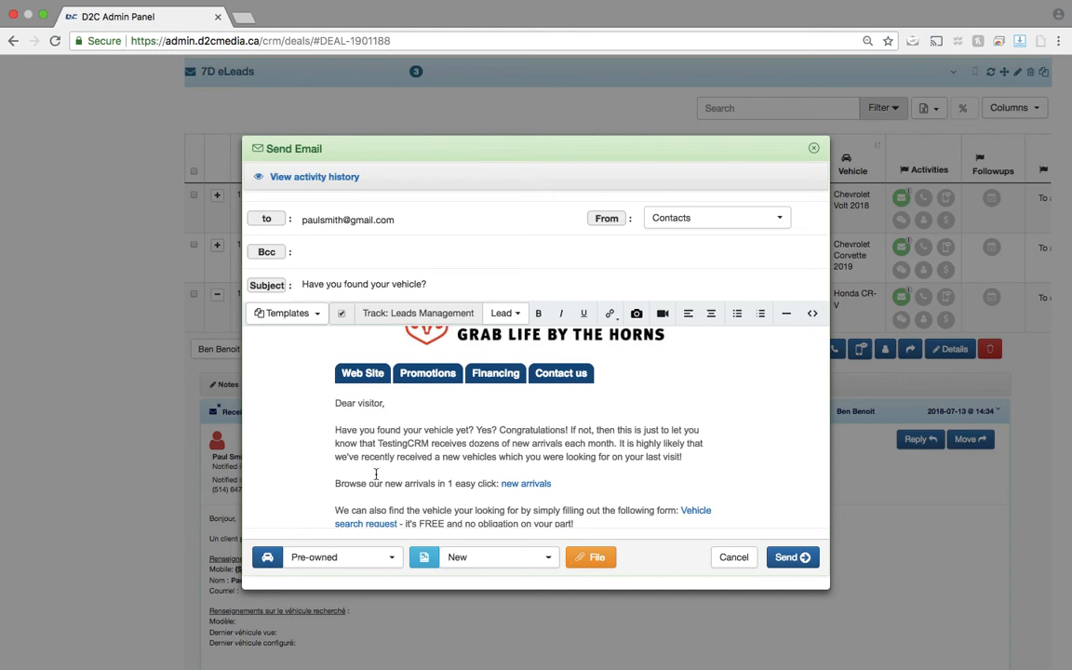
left_click_drag(335, 430, 642, 488)
key("BackSpace")
scroll(536, 387, "up", 2)
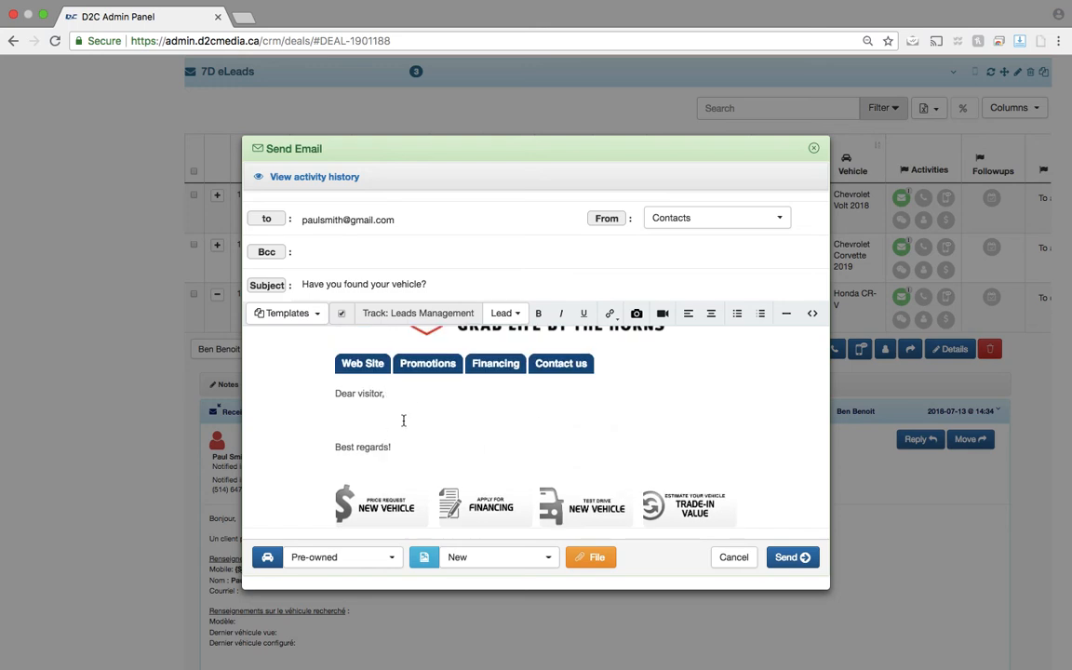
Write "Thanks for contact us at the _______ dealership - we are the best in the entire world!" below the greeting and begin a new paragraph.
type("Thanks for contact us at the _______ dealership - we are the best in the entire world!")
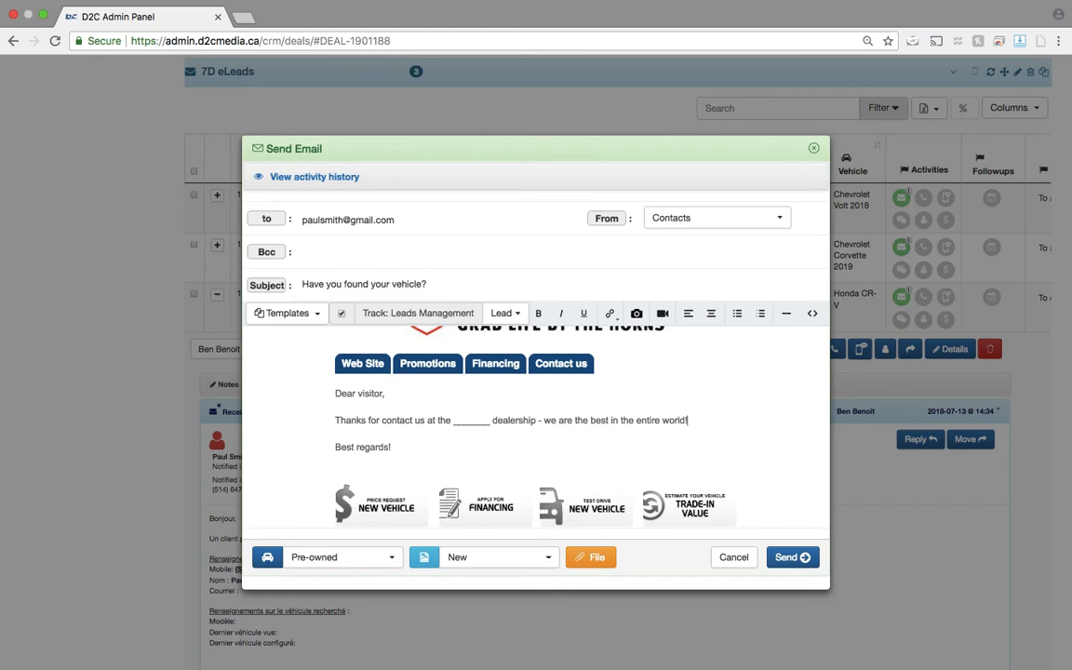
key("Return")
key("Return")
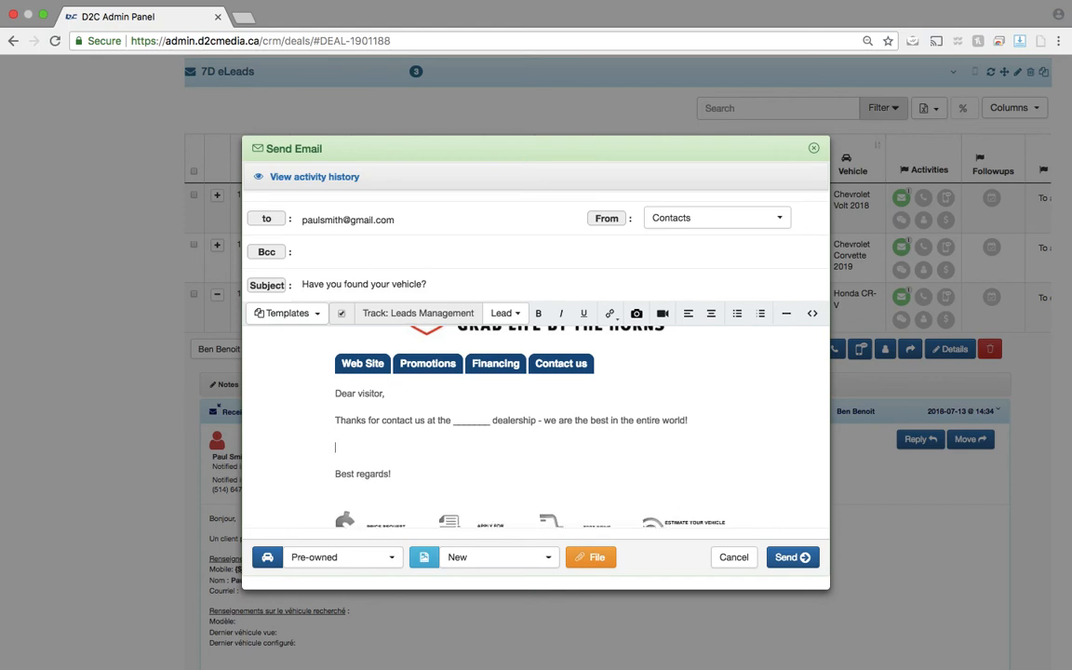
Add the paragraph "Our schedule allows us to book appointment times in the morning or afternoon and obviously select weekends - what works best for you?".
type("Our schedule allows us to b")
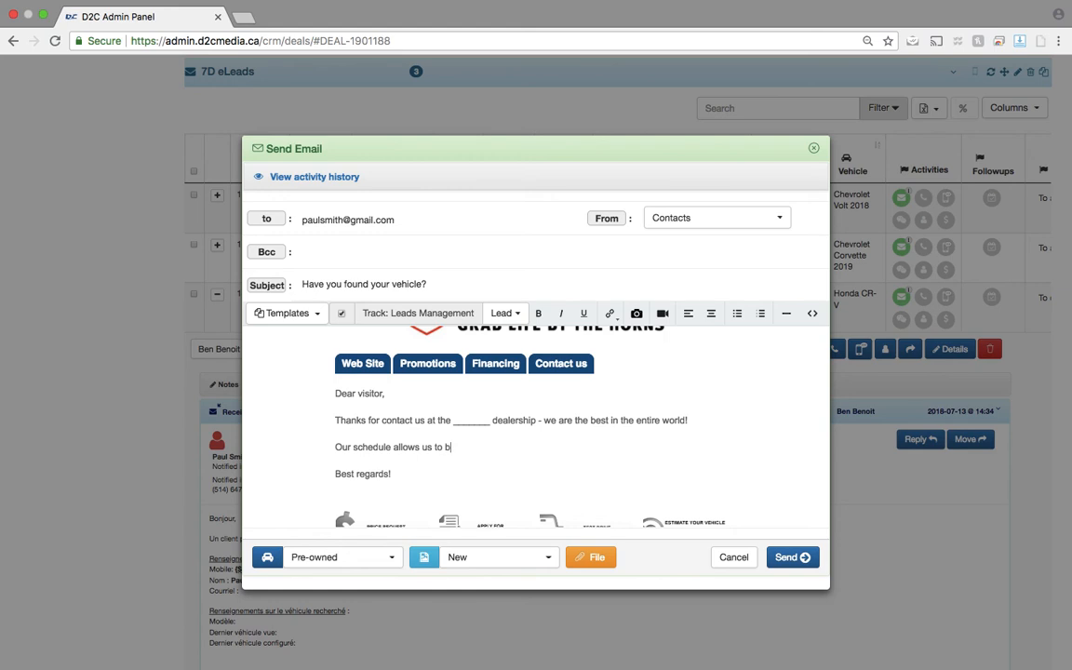
type("ook appointment times in th")
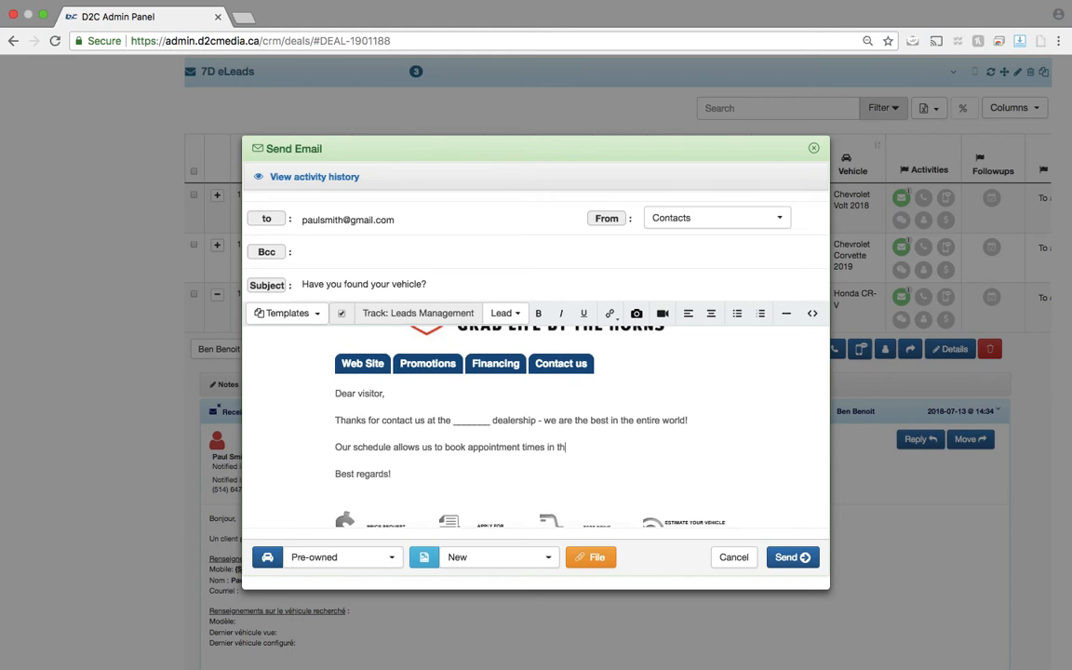
type("e morning or afternoon and")
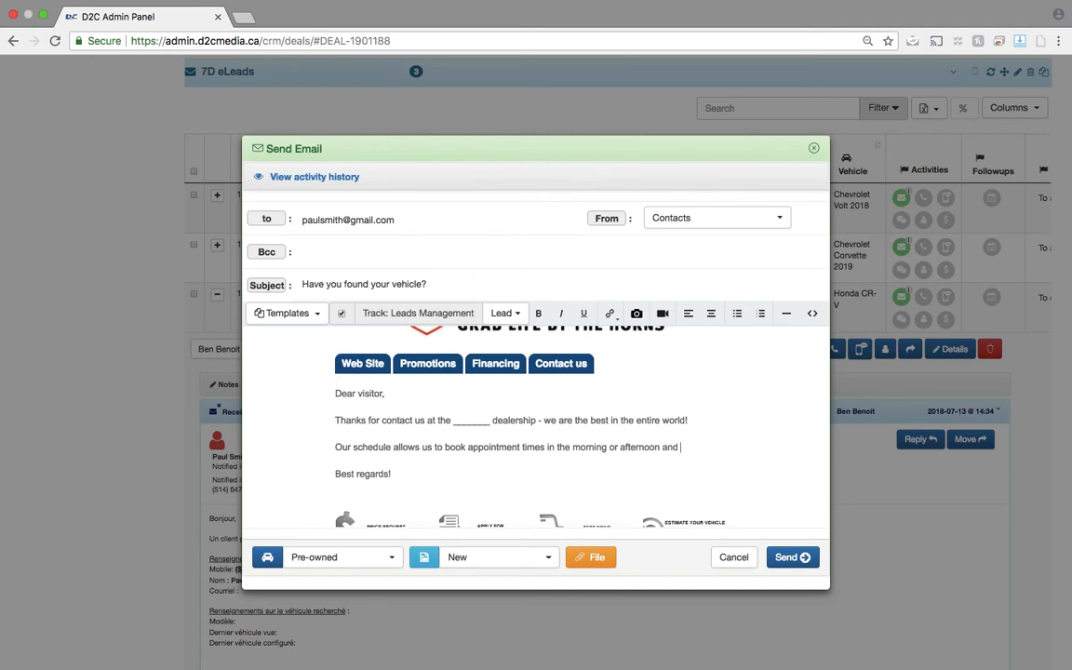
type(" obviously selsec")
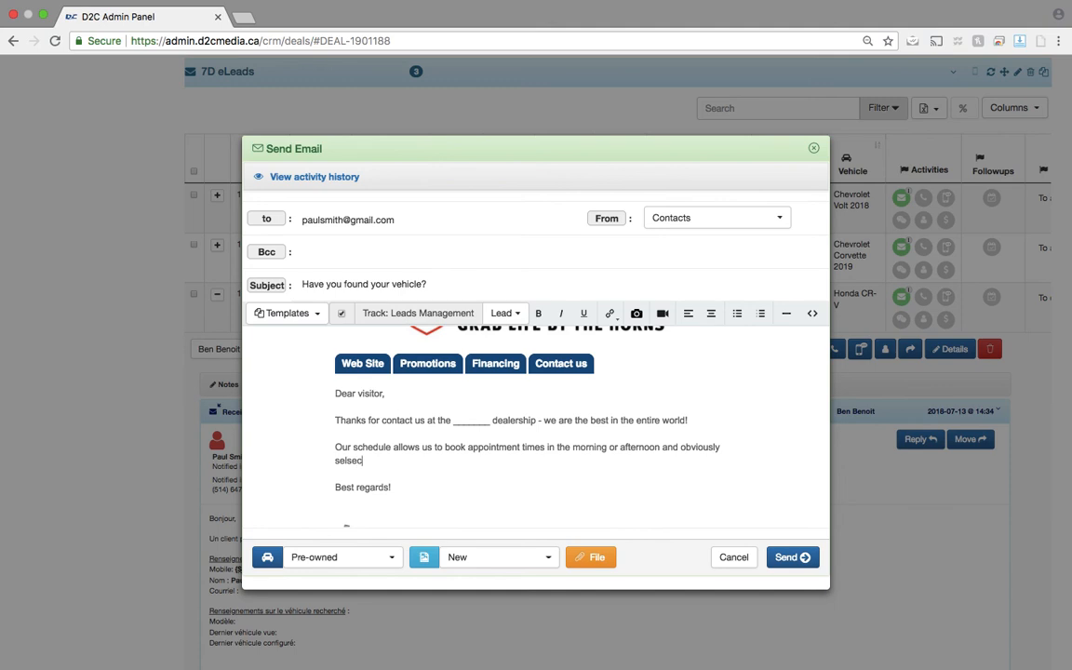
key("BackSpace")
key("BackSpace")
key("BackSpace")
type("lect weekends - what works best for ")
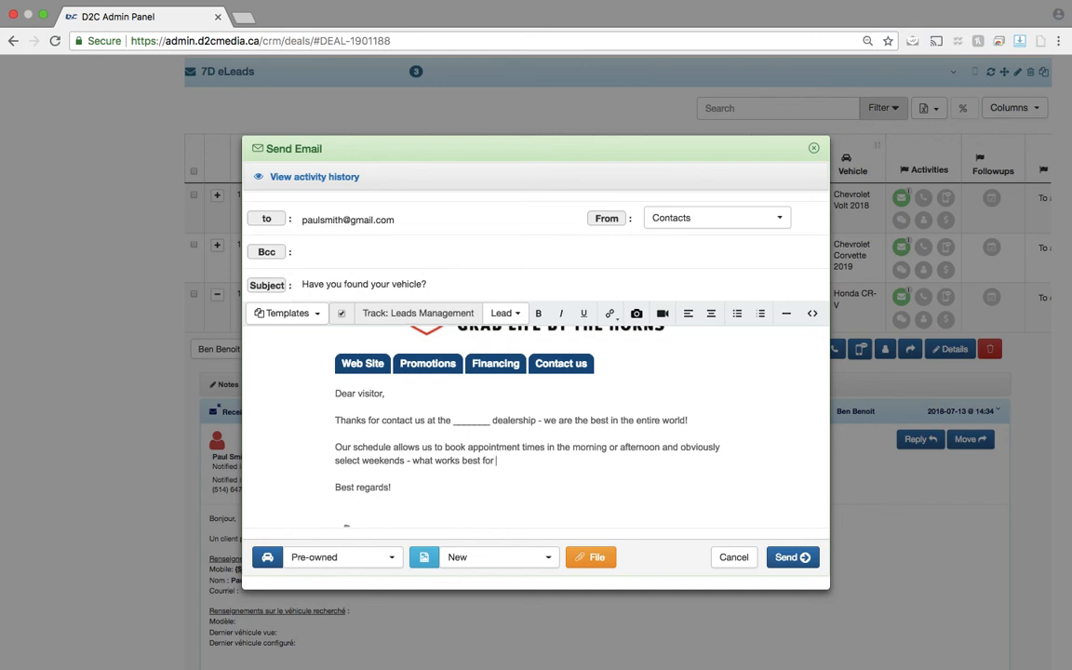
type("you?")
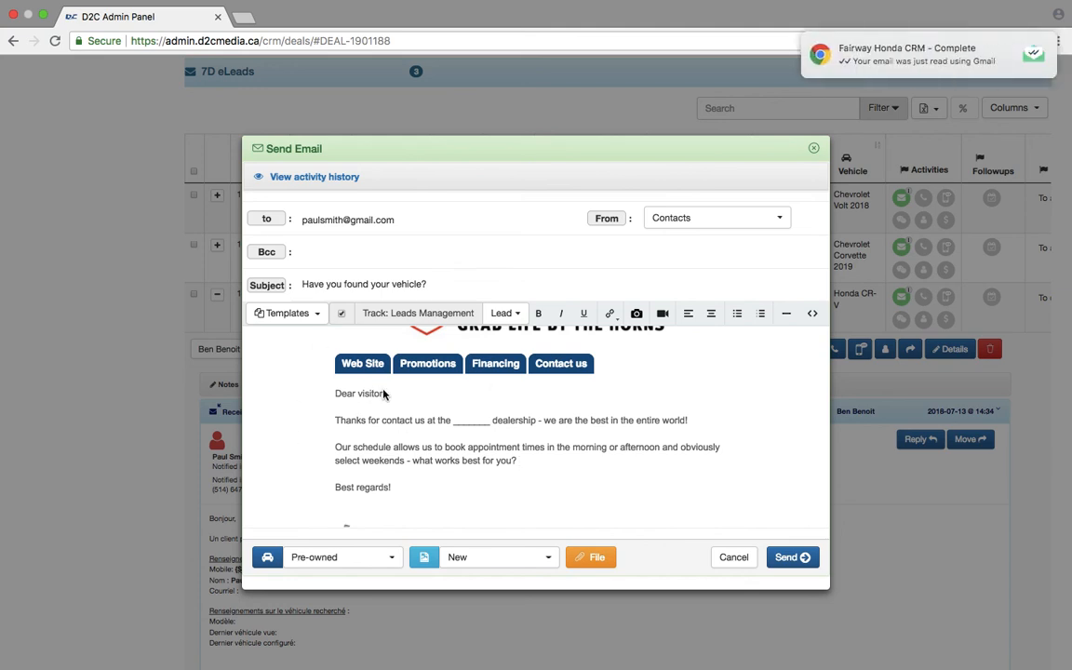
Replace "visitor," in the greeting with the First name variable followed by a comma.
left_click_drag(384, 392, 367, 395)
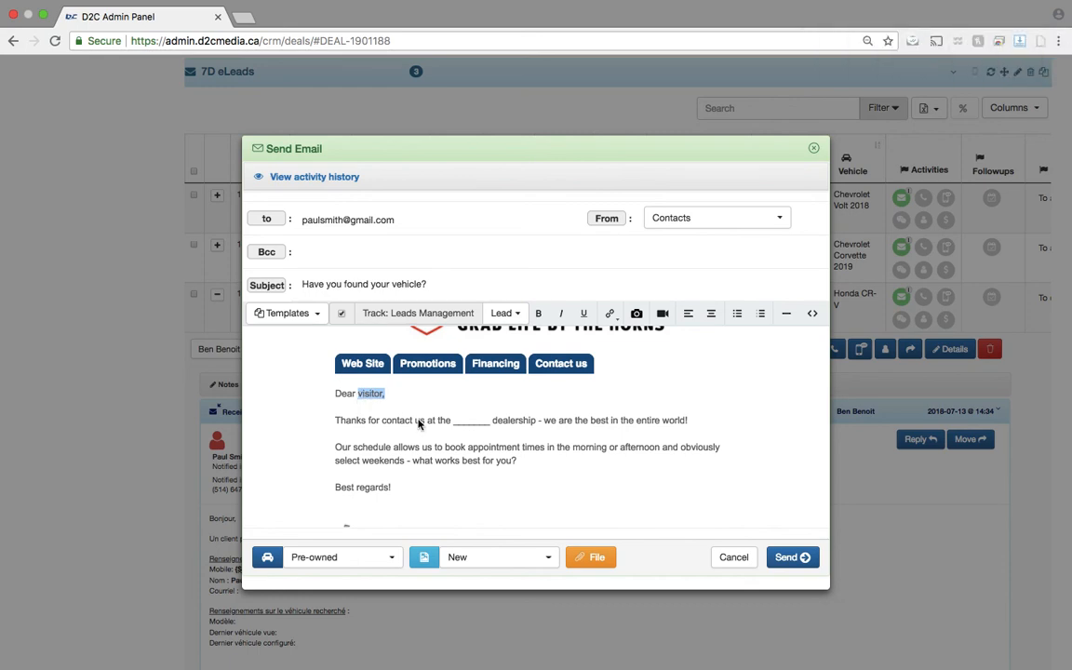
key("BackSpace")
left_click(310, 319)
mouse_move(331, 510)
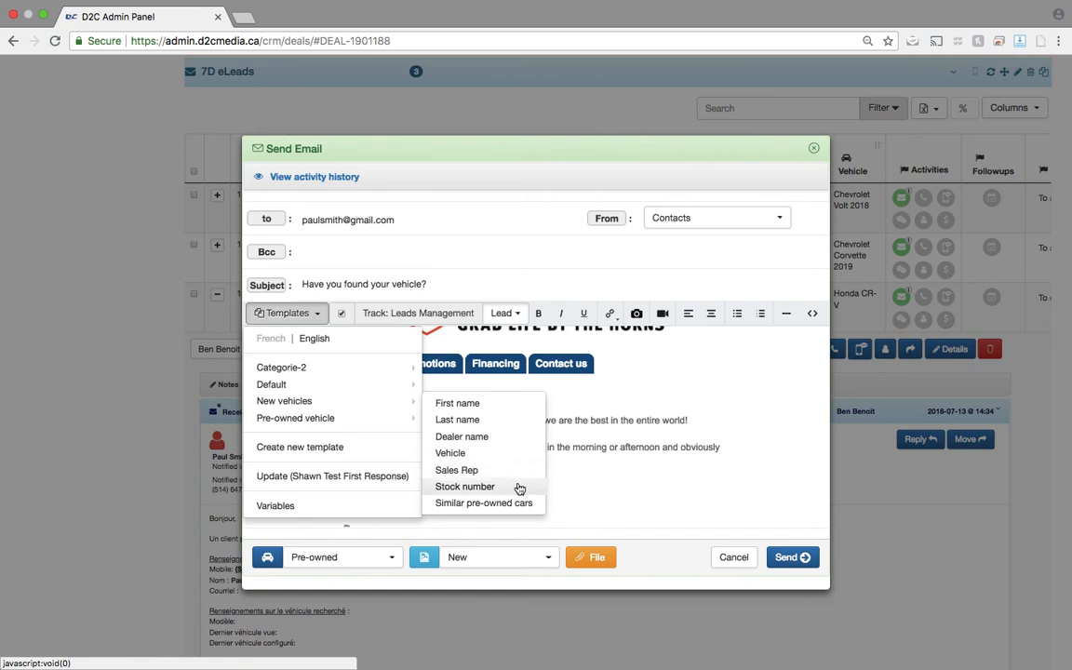
left_click(526, 409)
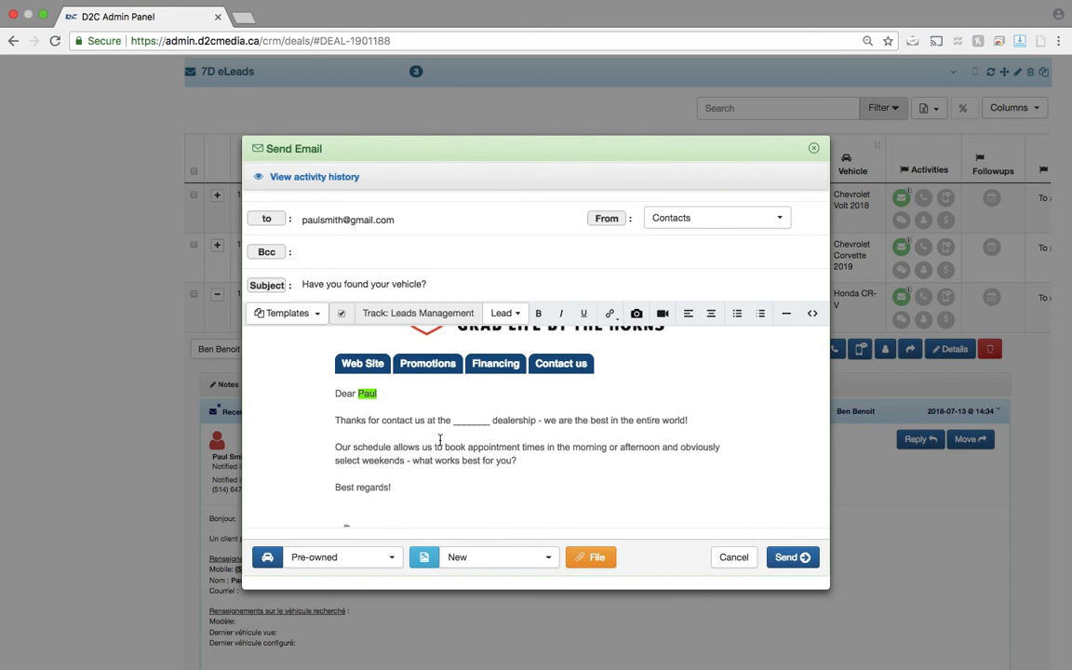
type(",")
Add the paragraph "We do have your in stock!" below the thank-you sentence, leaving a gap for the vehicle after "your".
left_click(709, 419)
key("Return")
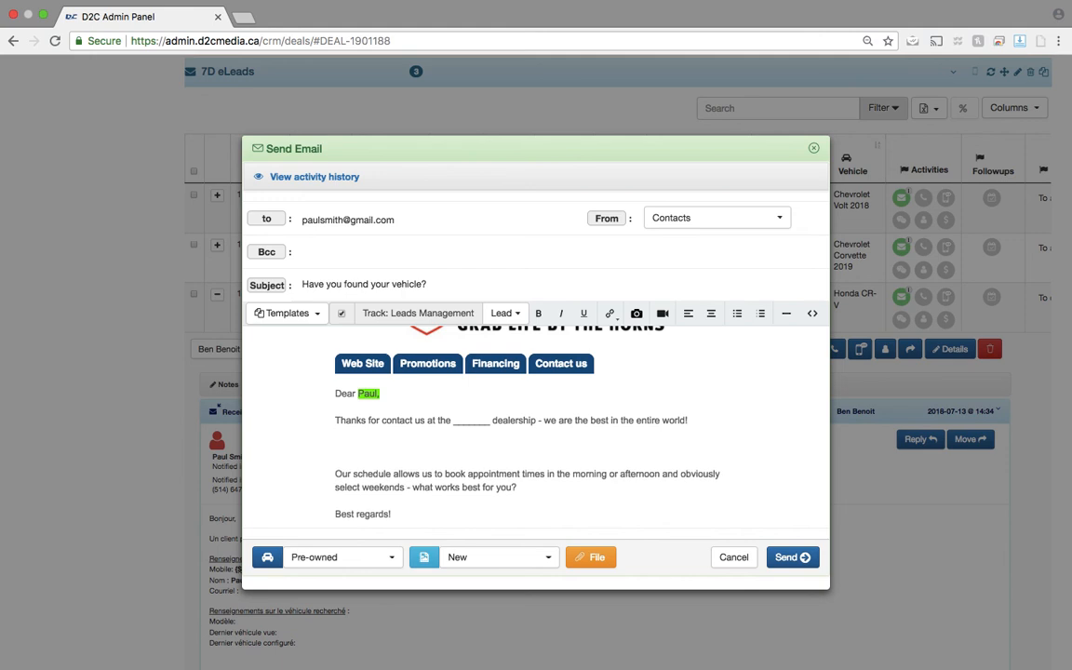
type("We do have your  ins")
key("BackSpace")
type("stock!")
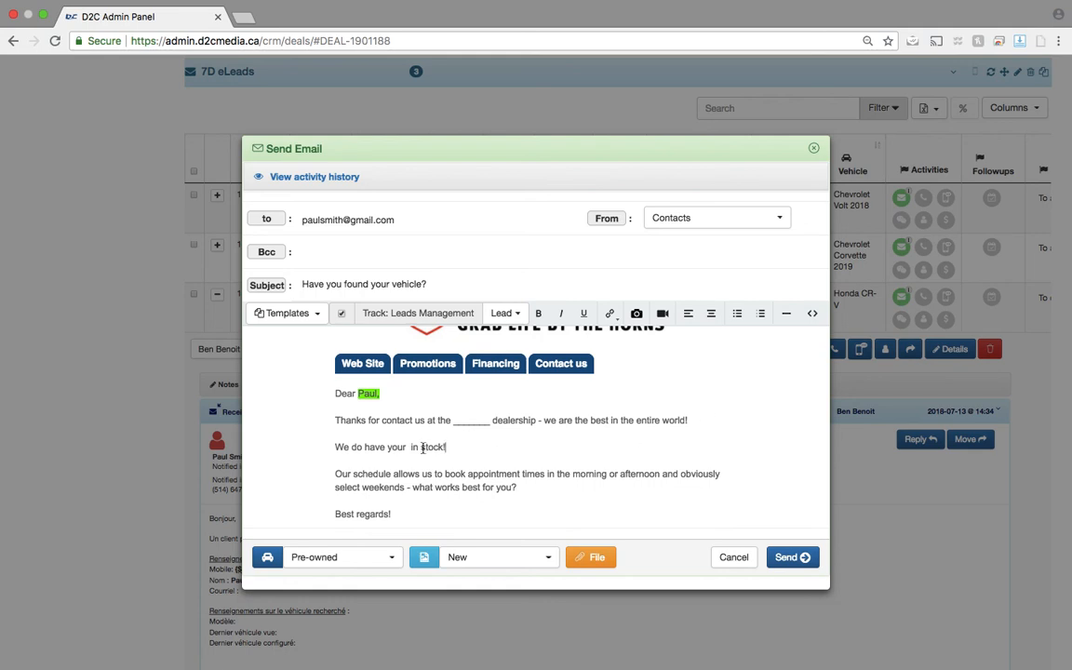
Insert the Vehicle variable between "your" and "in stock!" and remove the extra space after it.
left_click(279, 314)
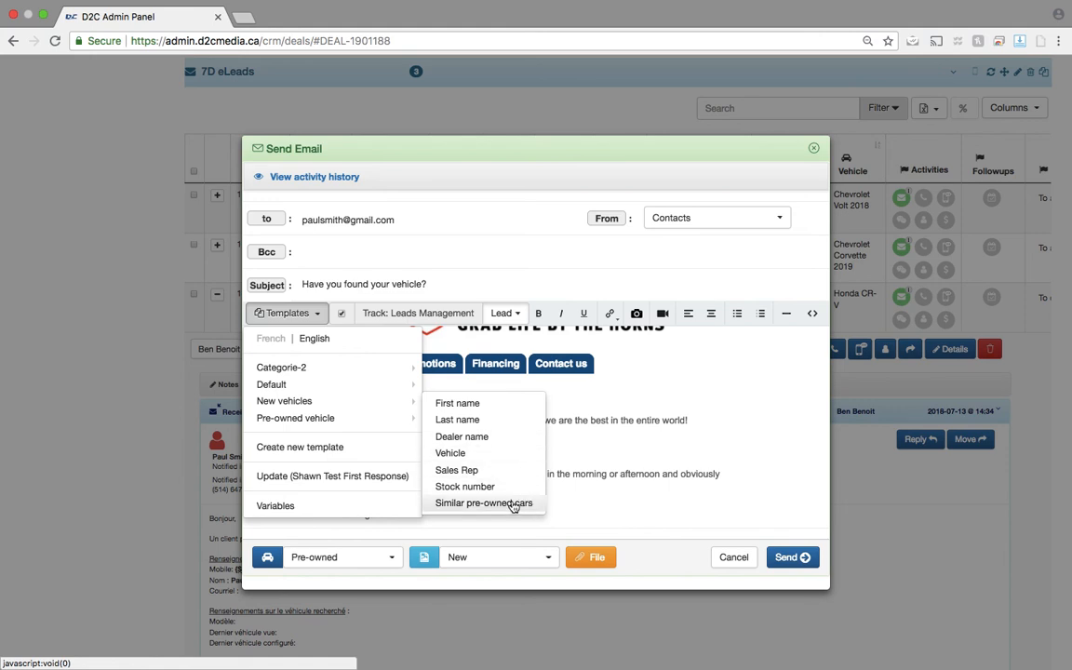
mouse_move(527, 444)
left_mouse_down()
mouse_move(523, 469)
mouse_move(517, 461)
left_mouse_up()
left_click(567, 442)
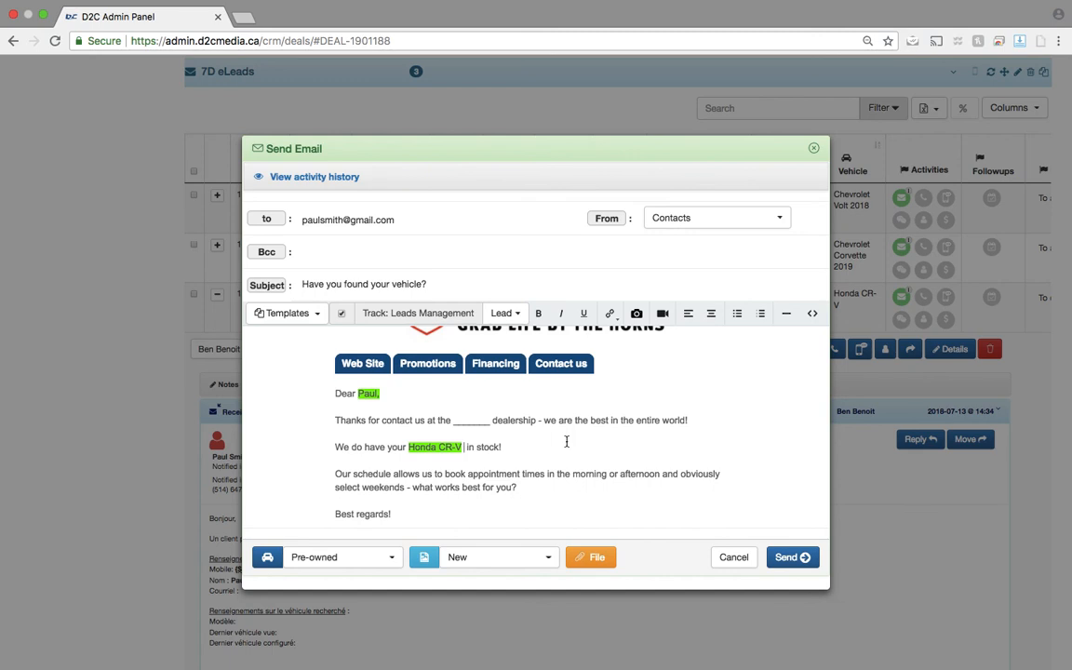
key("BackSpace")
Check the email body and update the saved first-response template with the edited content.
scroll(563, 447, "down", 1)
scroll(562, 445, "down", 2)
scroll(562, 446, "up", 2)
left_click(269, 314)
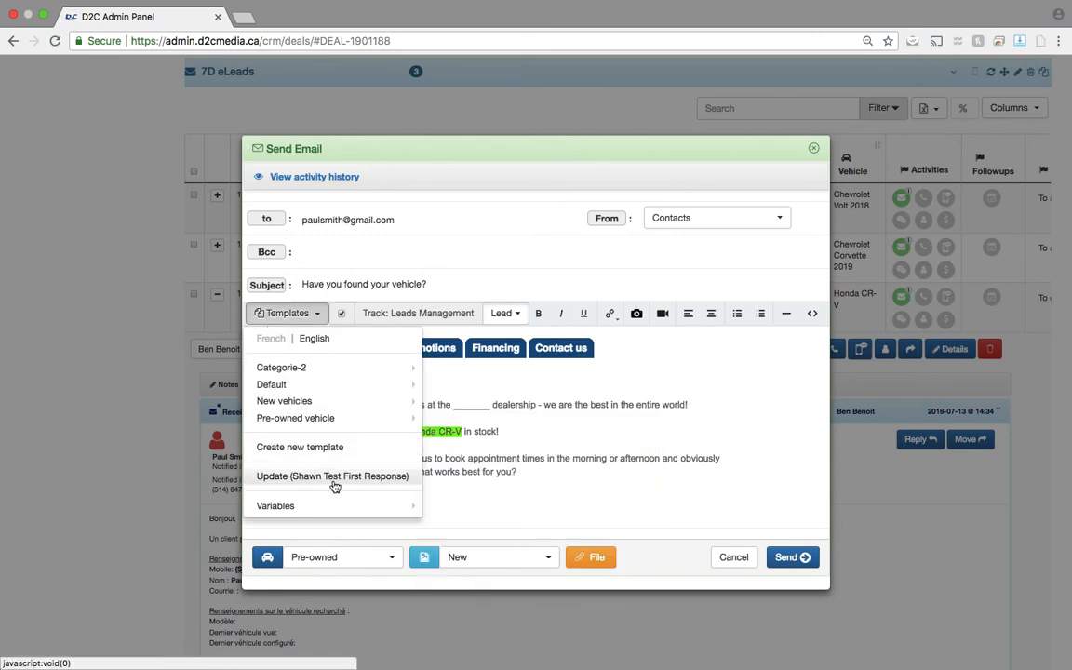
left_click(332, 477)
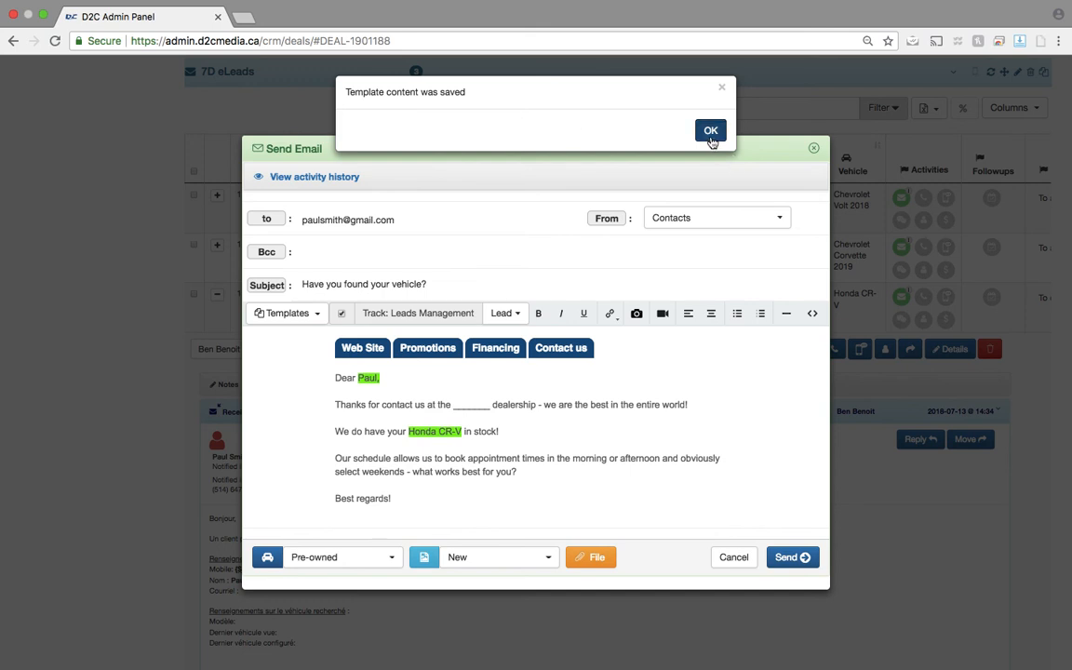
left_click(709, 131)
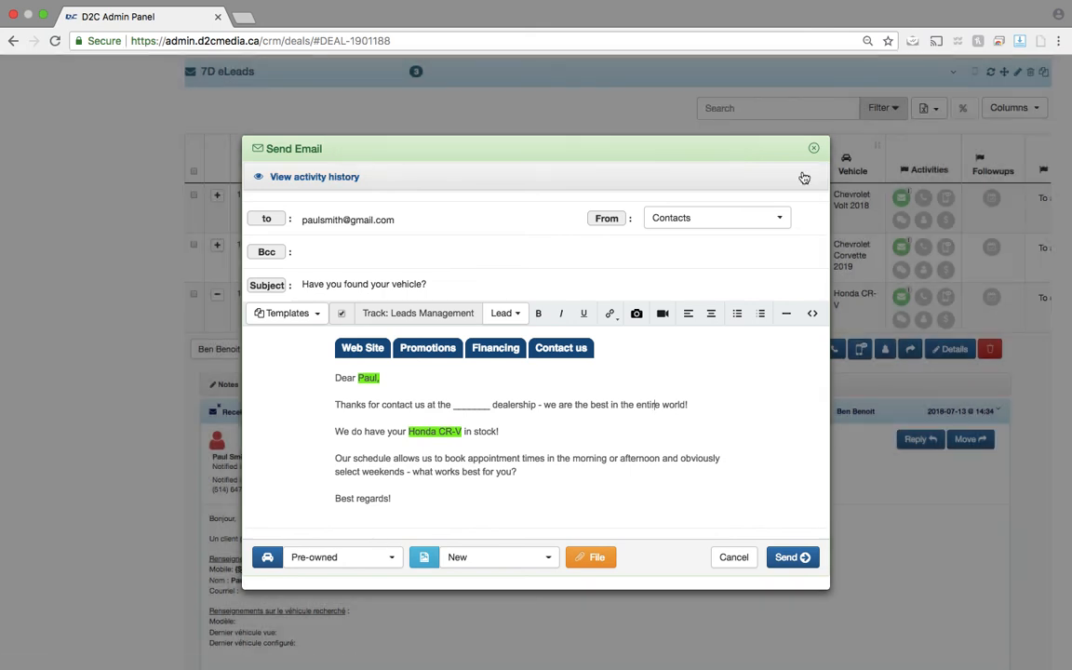
Reopen a blank email to the Honda CR-V lead, load the custom first-response template from New vehicles and review its content.
left_click(814, 152)
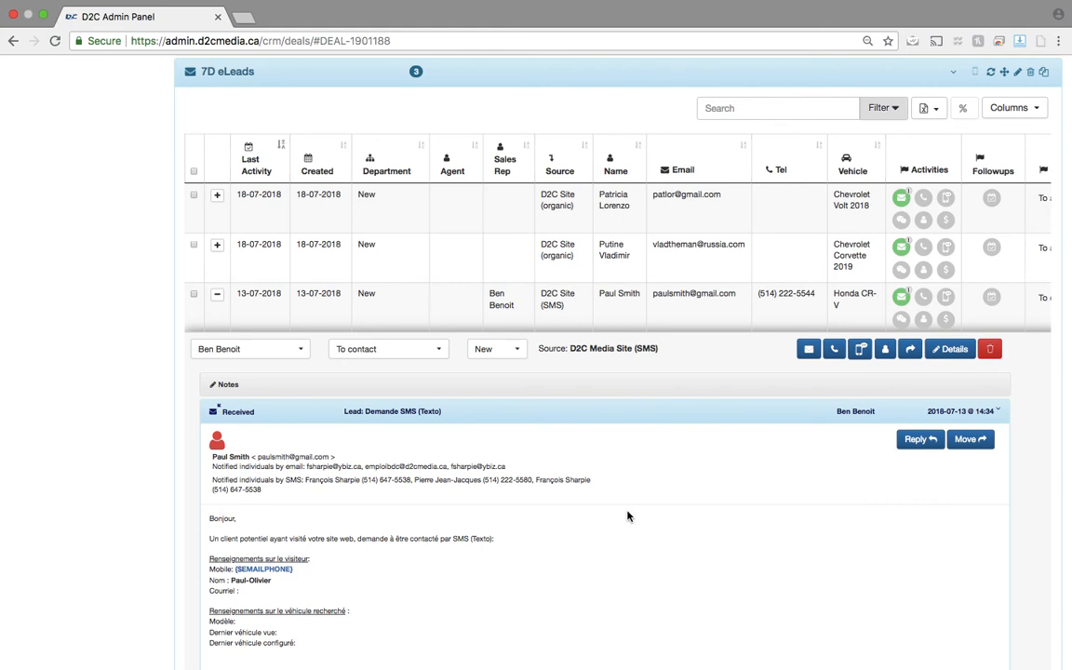
left_click(808, 349)
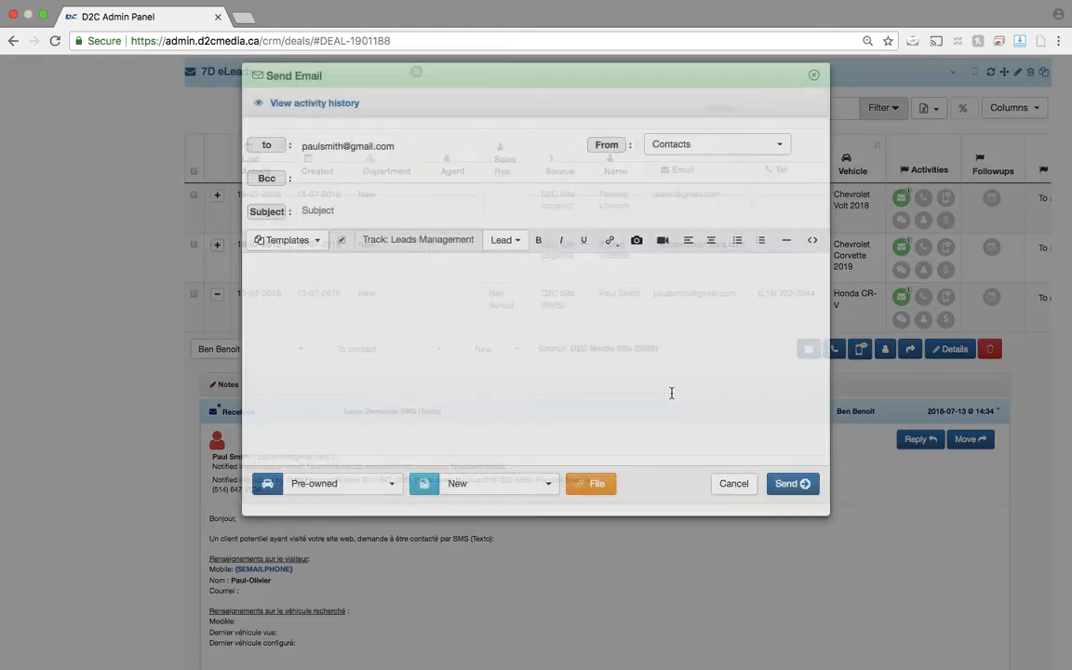
left_click(303, 320)
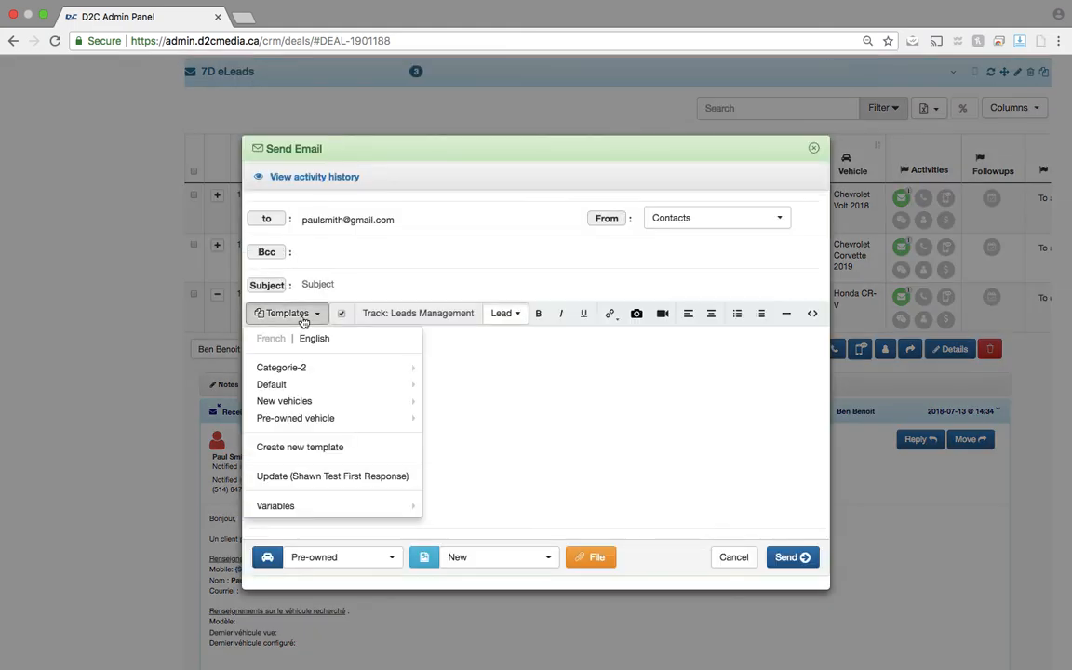
mouse_move(317, 402)
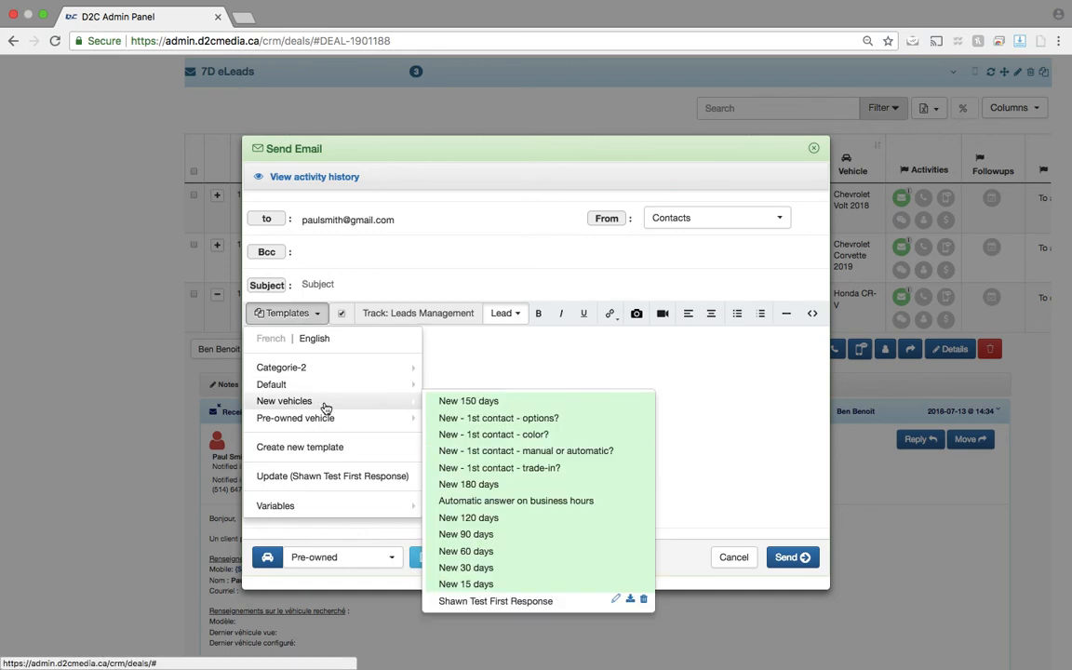
left_click(522, 602)
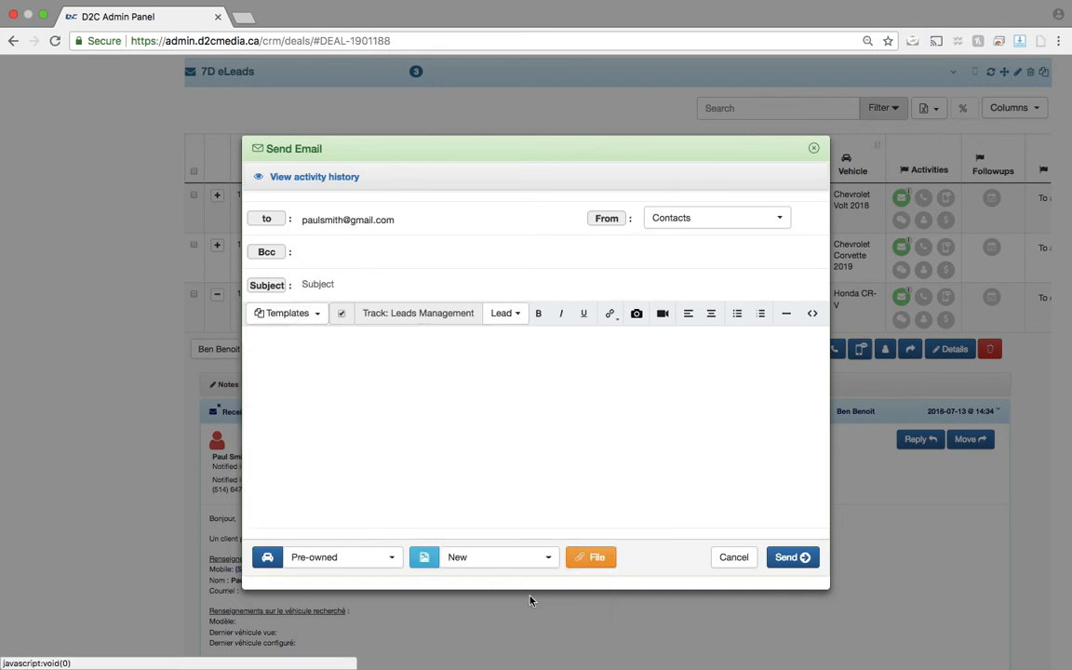
scroll(739, 406, "down", 3)
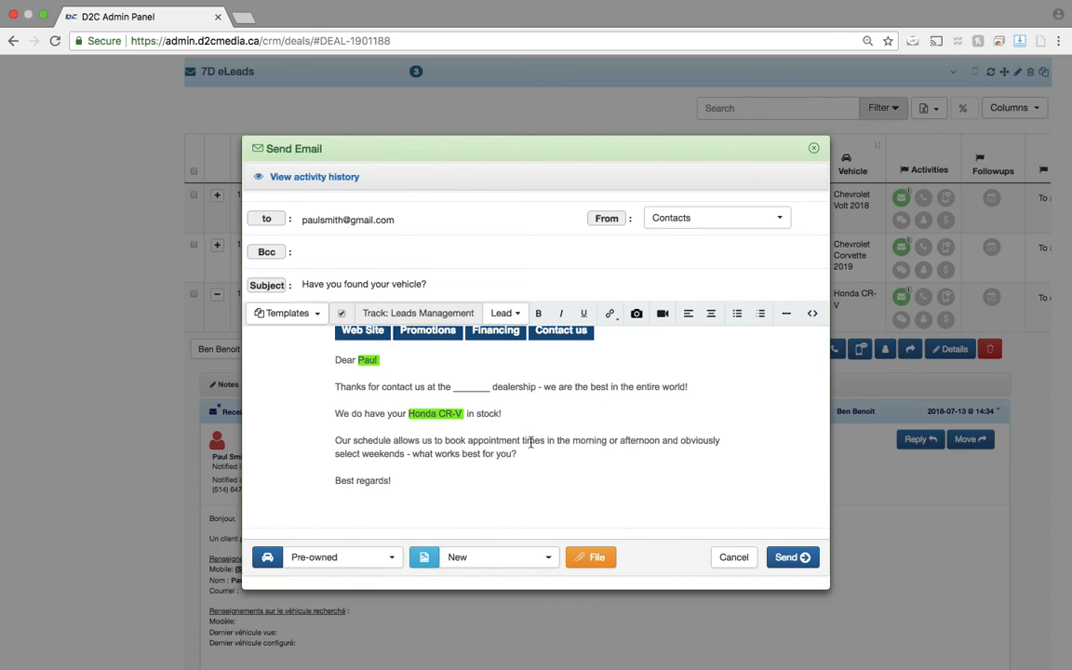
scroll(531, 442, "down", 2)
scroll(530, 442, "up", 2)
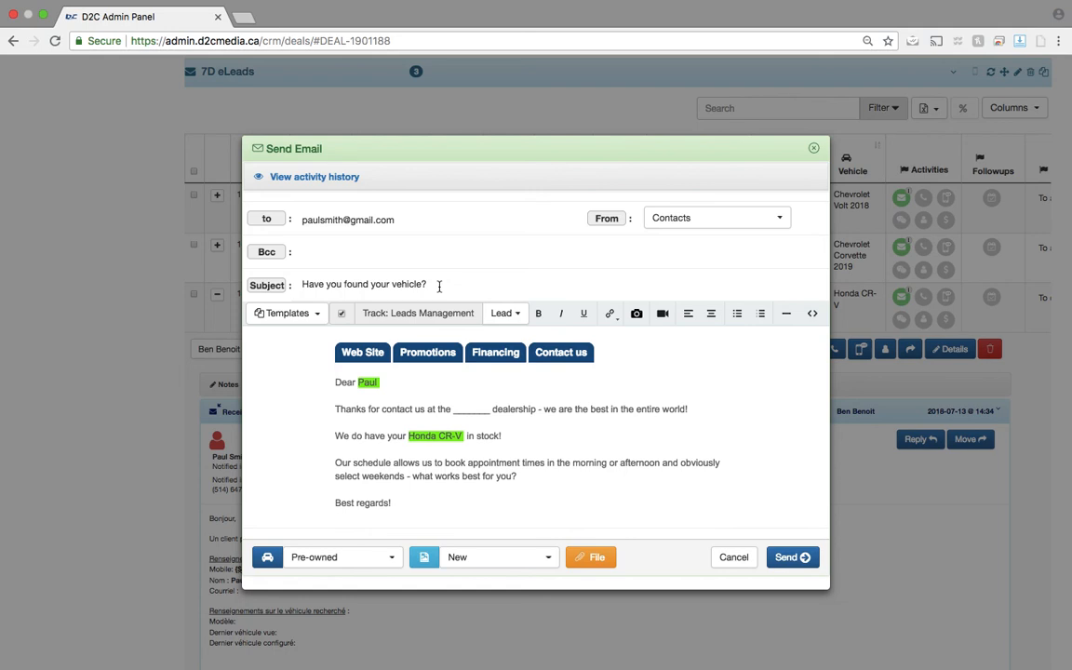
Change the email subject to "Thanks for contacting ABC Dealer!" and update the first-response template with it.
left_click_drag(439, 287, 300, 285)
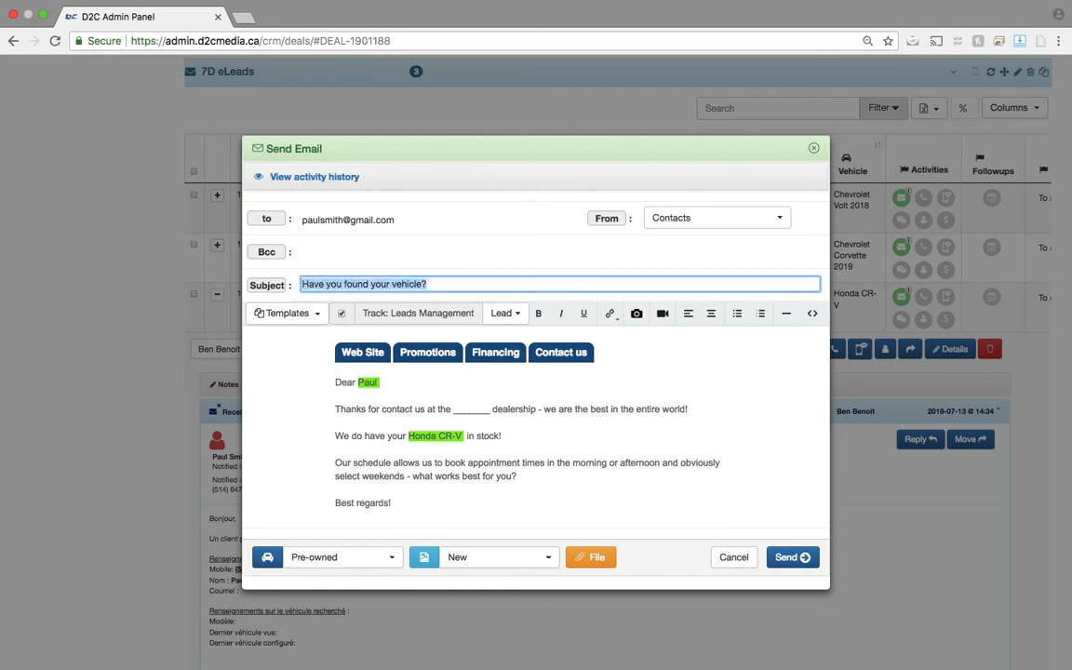
type("Thanks for contacting ABC Dealer!")
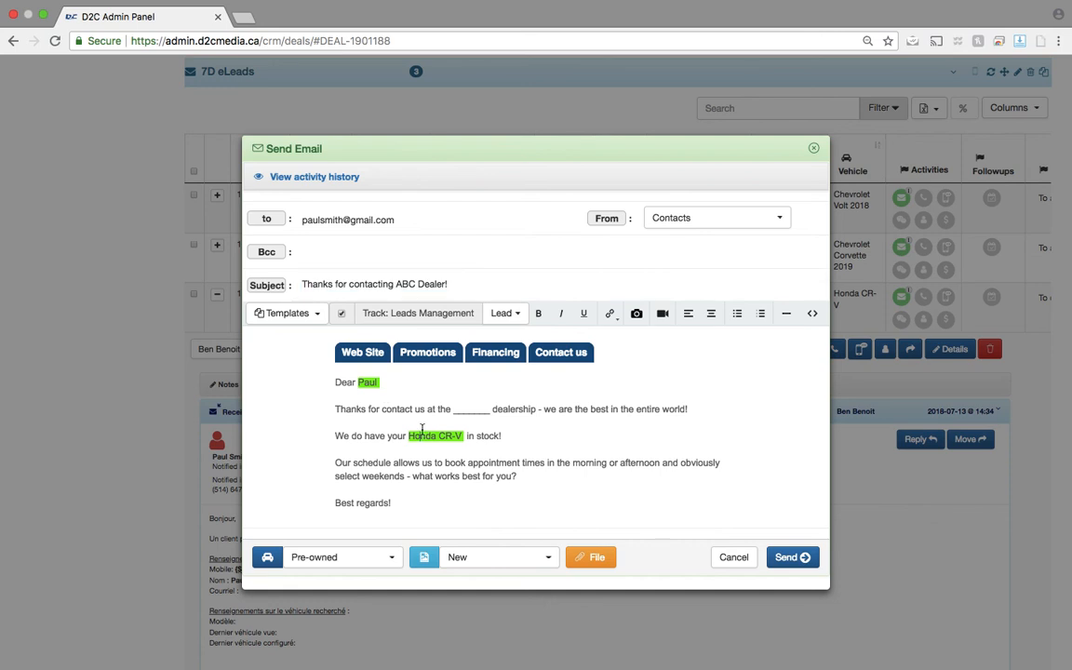
left_click(287, 313)
left_click(303, 475)
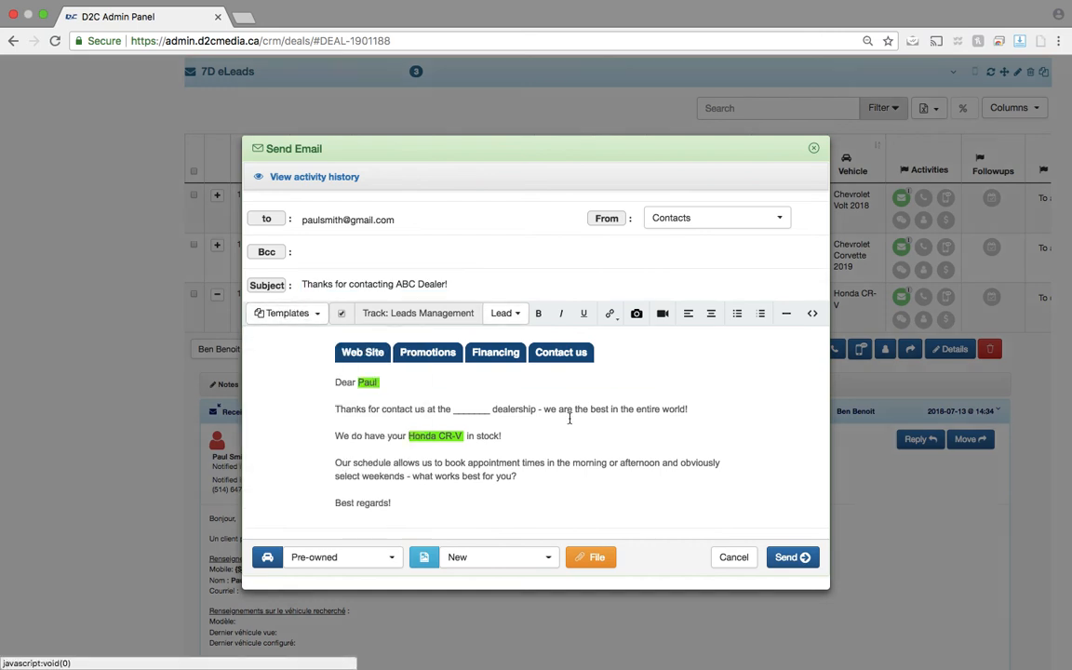
left_click(710, 129)
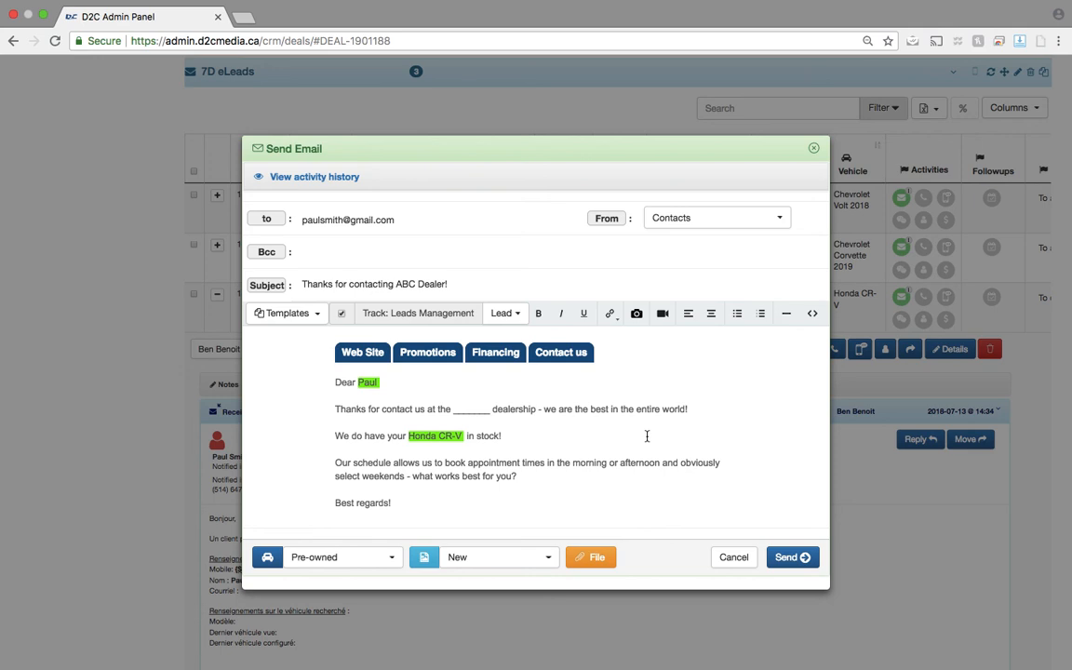
mouse_move(693, 6)
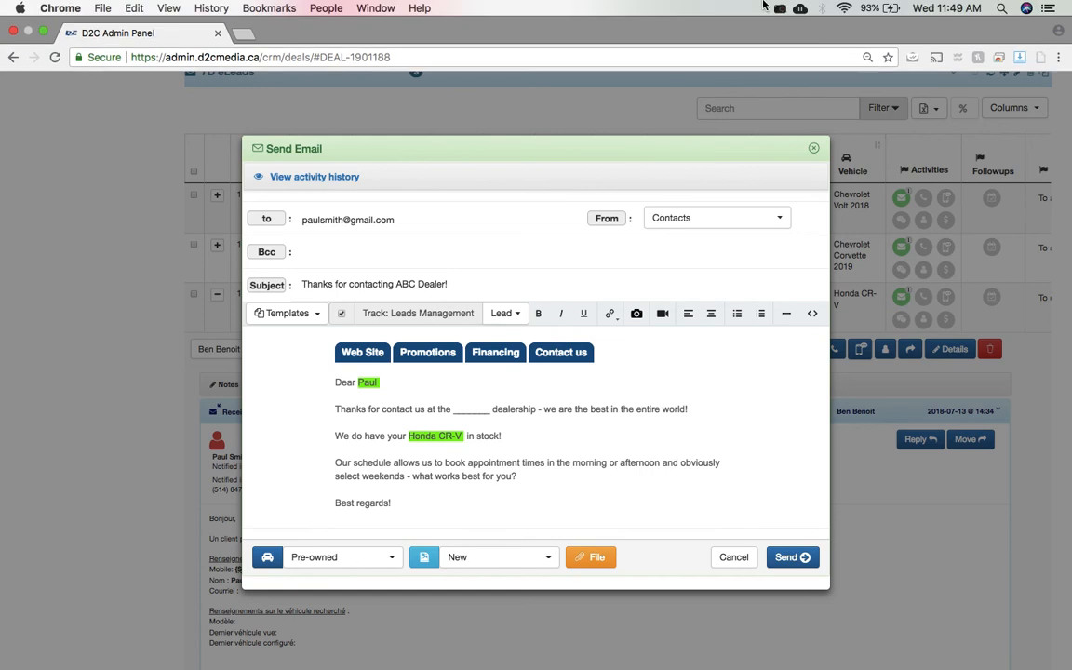